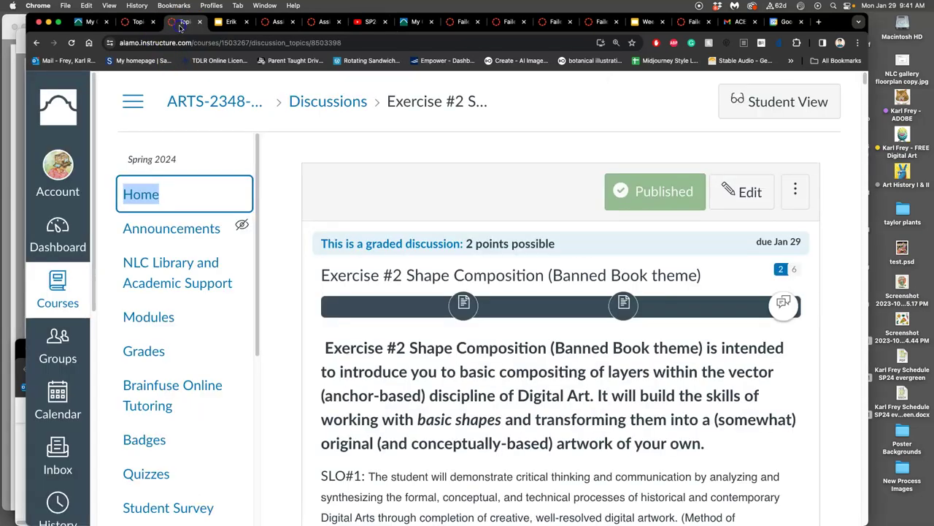
Read down the Exercise #2 Shape Composition page to the example emoji, then minimize Chrome
scroll(536, 274, "down", 10)
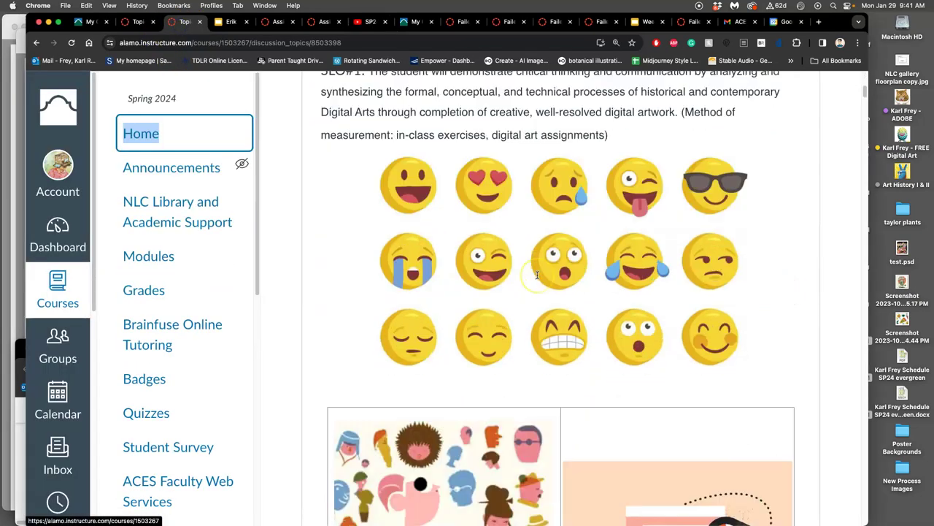
scroll(536, 275, "down", 15)
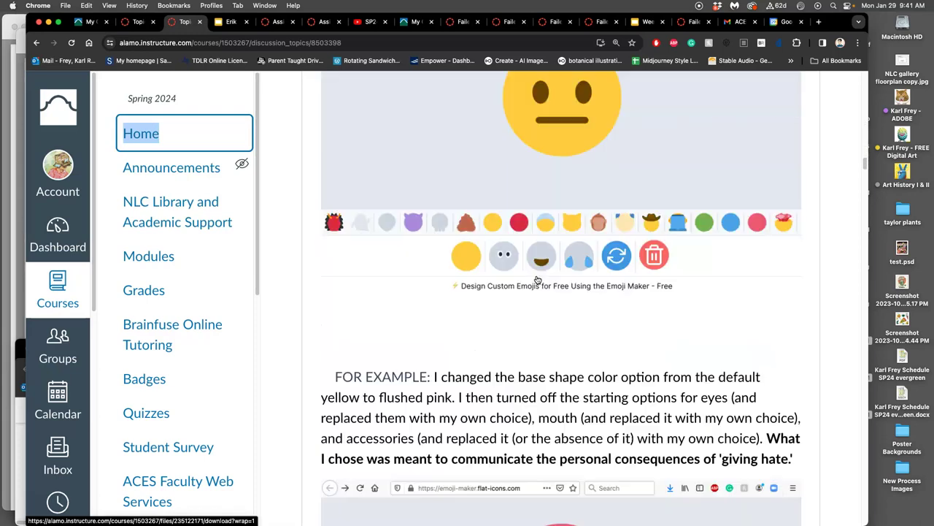
scroll(539, 278, "up", 3)
scroll(561, 263, "down", 3)
left_click(562, 257)
scroll(562, 261, "down", 5)
scroll(563, 263, "down", 4)
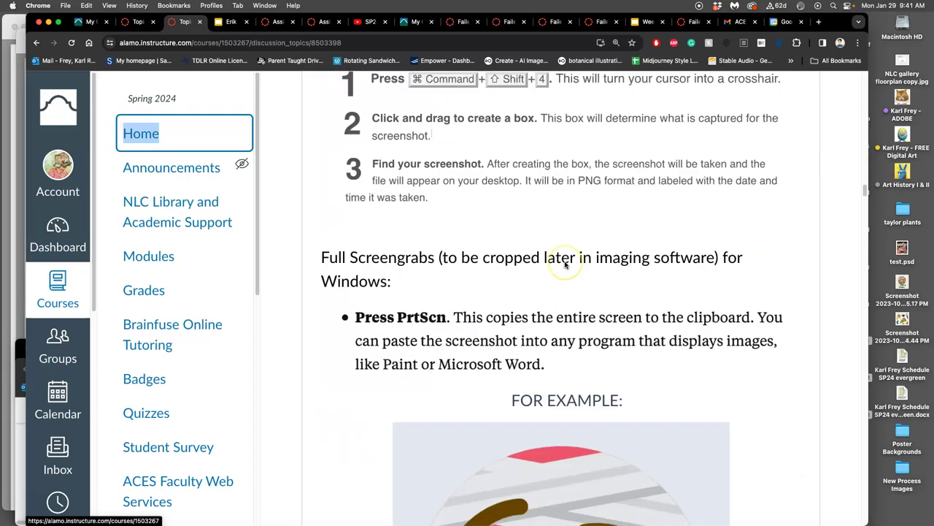
scroll(565, 265, "down", 5)
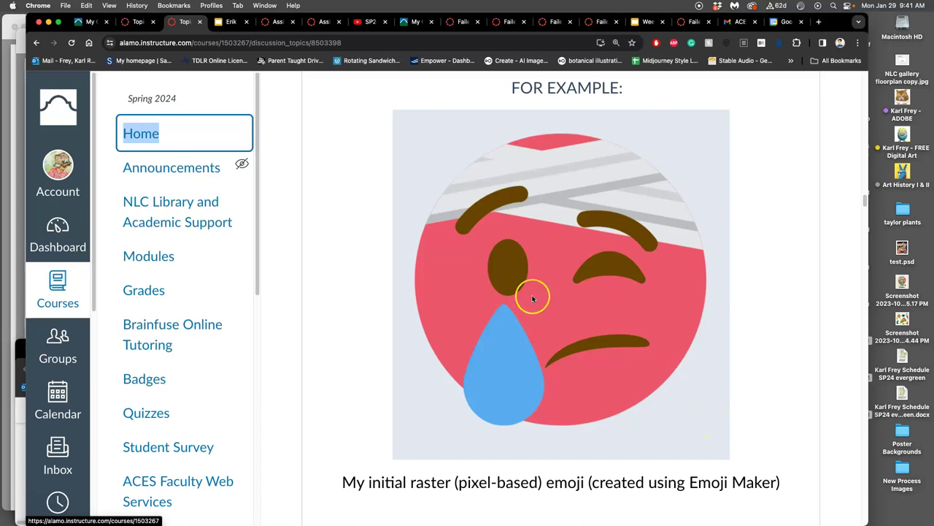
left_click(48, 23)
Close the Week 2 outline PDF, the QotD 3 PDF and the Google search window
left_click(28, 41)
left_click(17, 25)
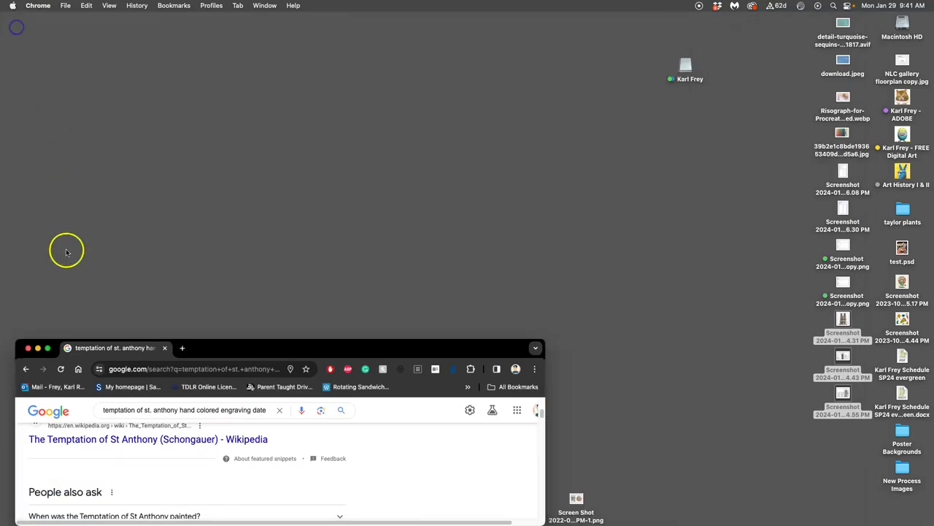
left_click(29, 349)
left_click(494, 171)
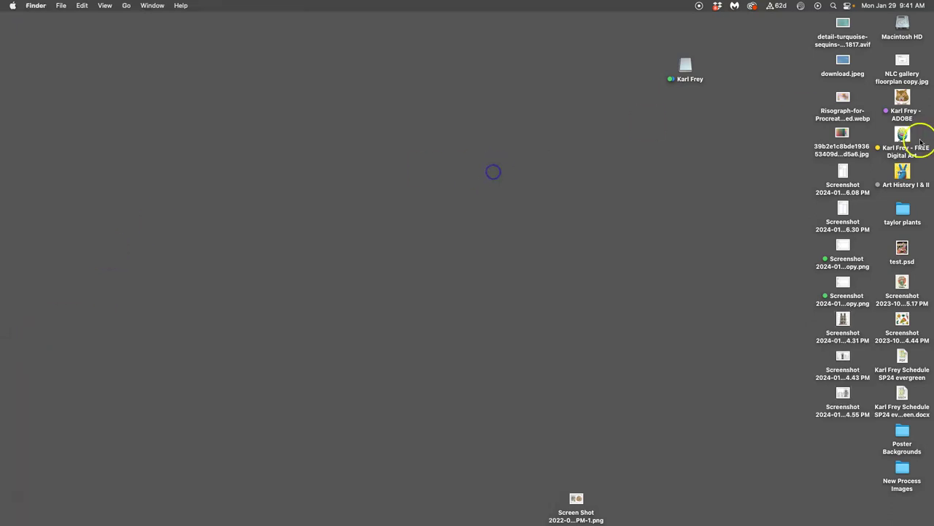
Move the SP24 class folder from the ADOBE folder onto the desktop
double_click(902, 98)
left_click(425, 101)
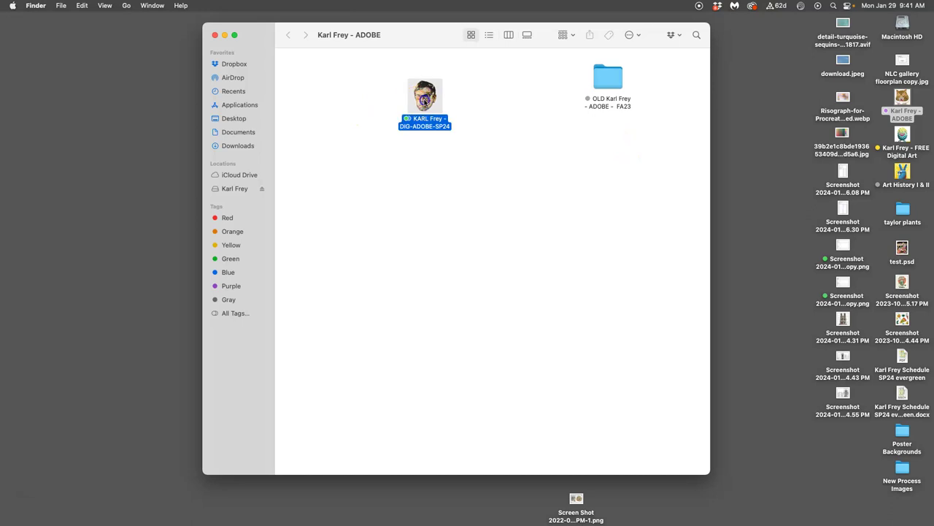
left_click_drag(426, 98, 82, 166)
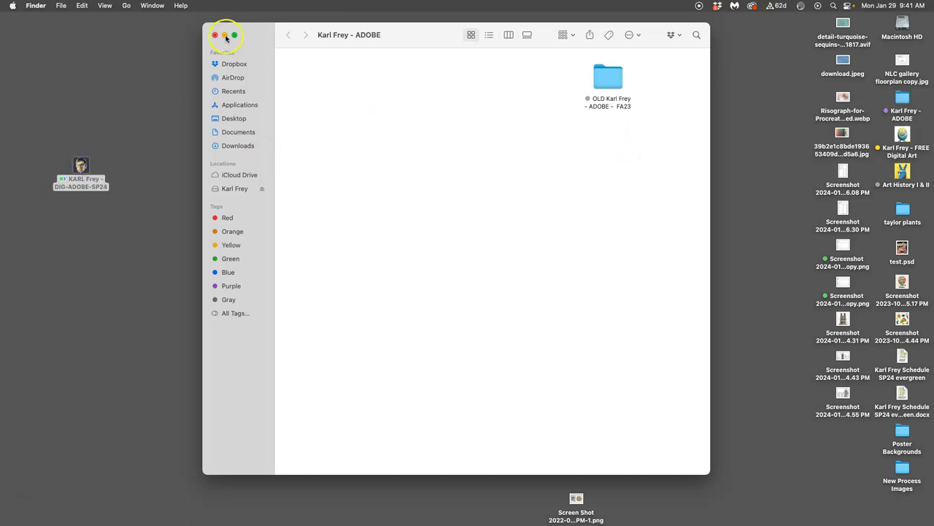
left_click(225, 36)
Open the SP24 folder and its Exercise #2 folder, selecting the emoji screenshot
double_click(81, 165)
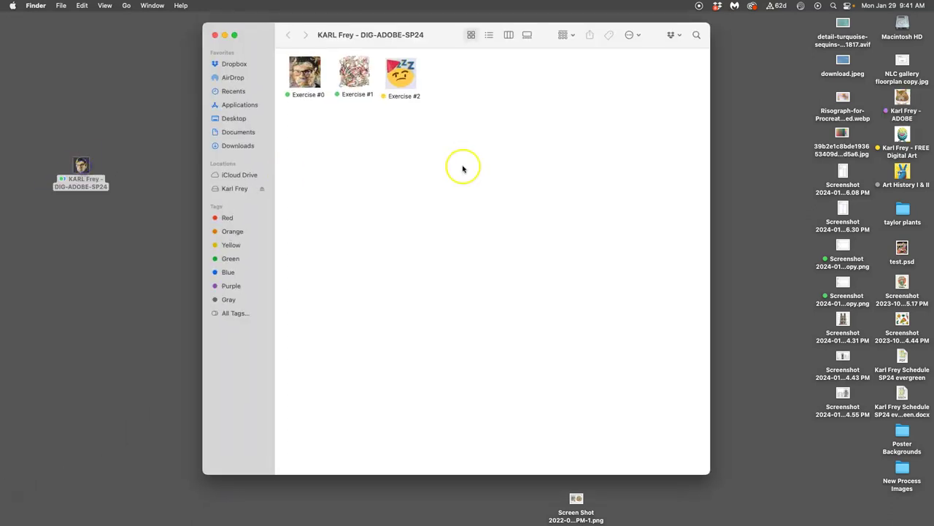
left_click(405, 91)
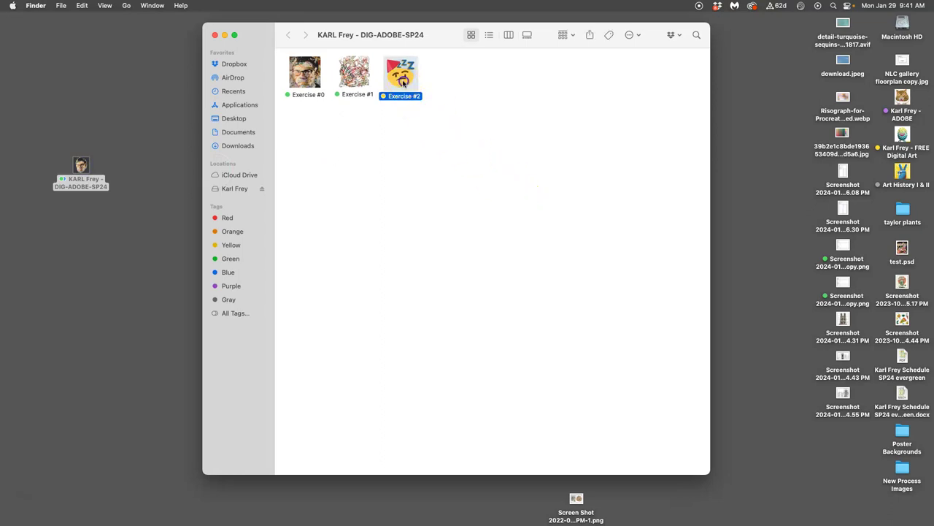
double_click(403, 82)
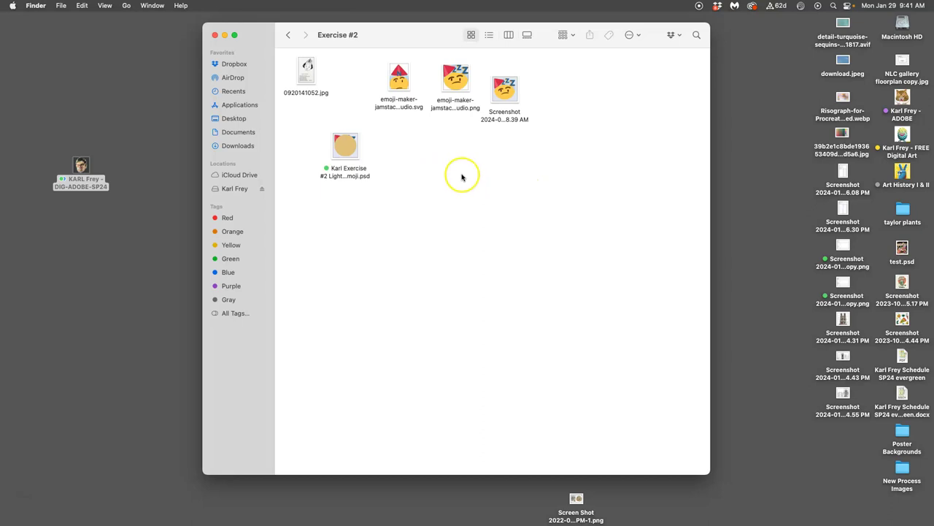
left_click(503, 95)
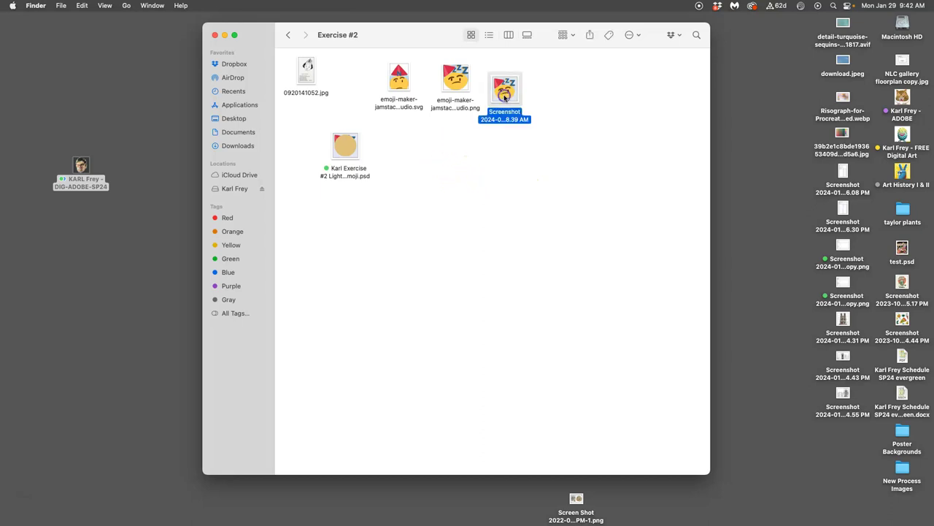
Open the emoji screenshot in Preview, zoom into the pixelated eyebrow, then return to the whole emoji
double_click(503, 95)
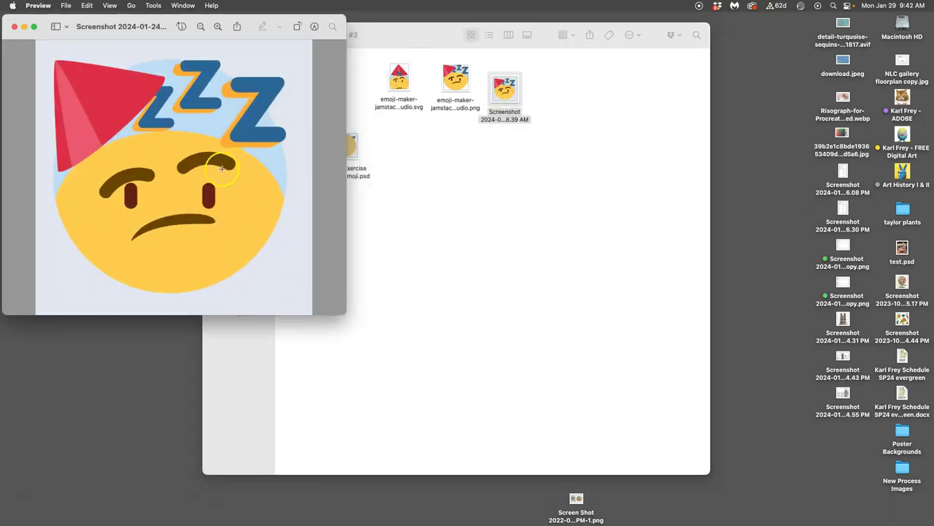
scroll(221, 169, "up", 10)
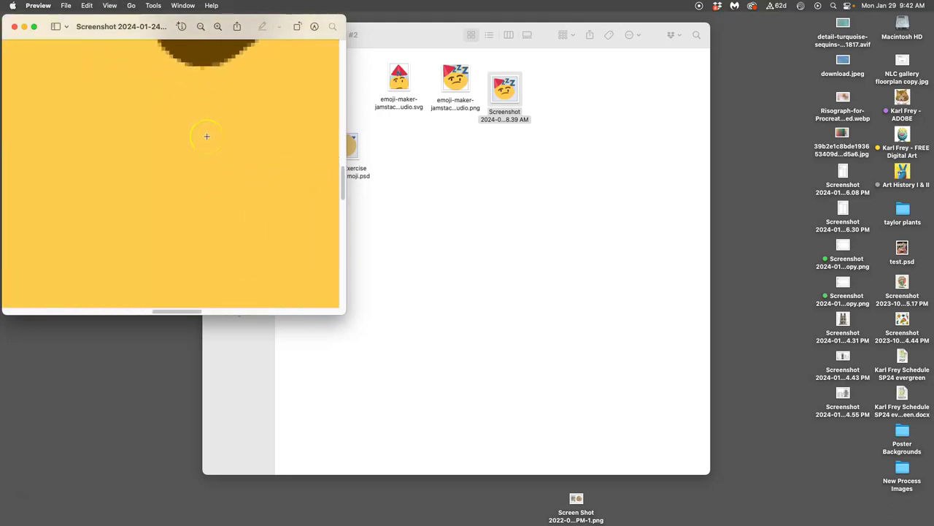
scroll(207, 136, "up", 5)
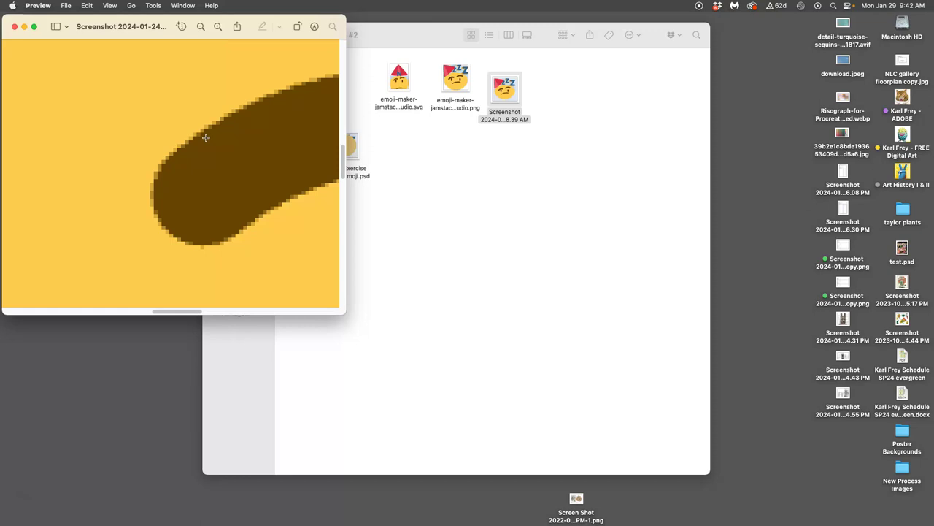
scroll(218, 127, "right", 3)
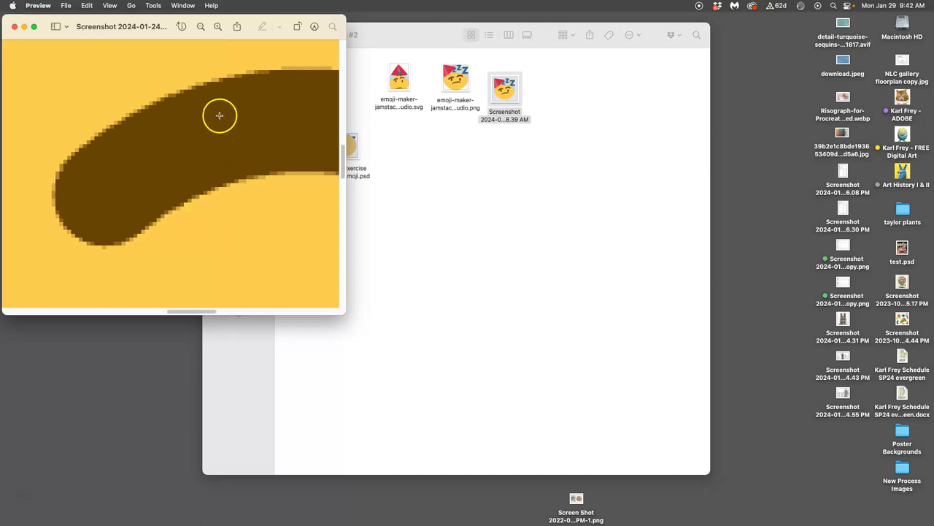
scroll(186, 130, "down", 10)
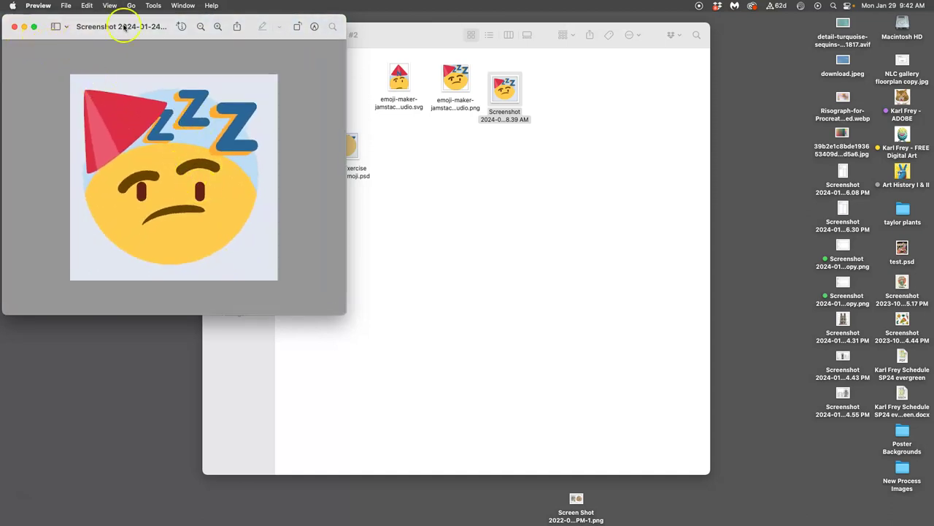
View the screenshot's Adjust Size settings: 7.9 × 7.86 inches at 72 pixels/inch
left_click(155, 6)
mouse_move(173, 125)
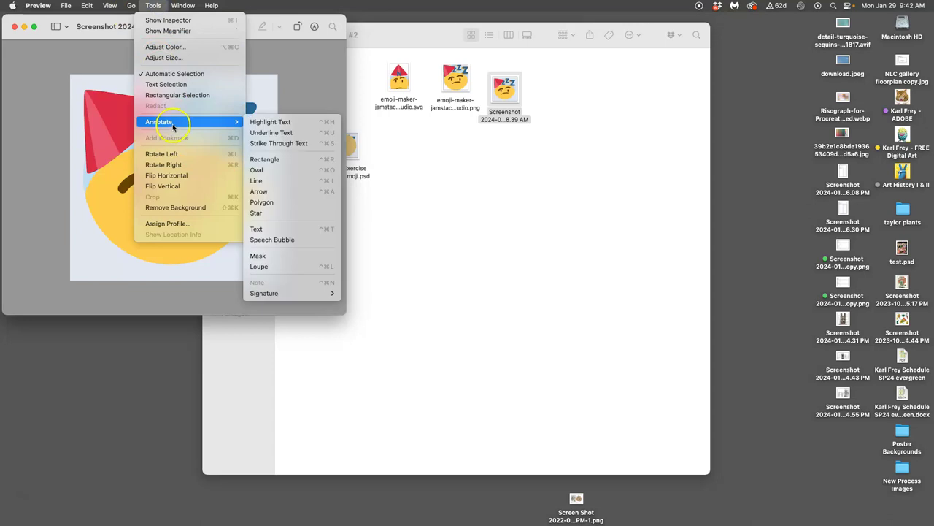
left_click(164, 57)
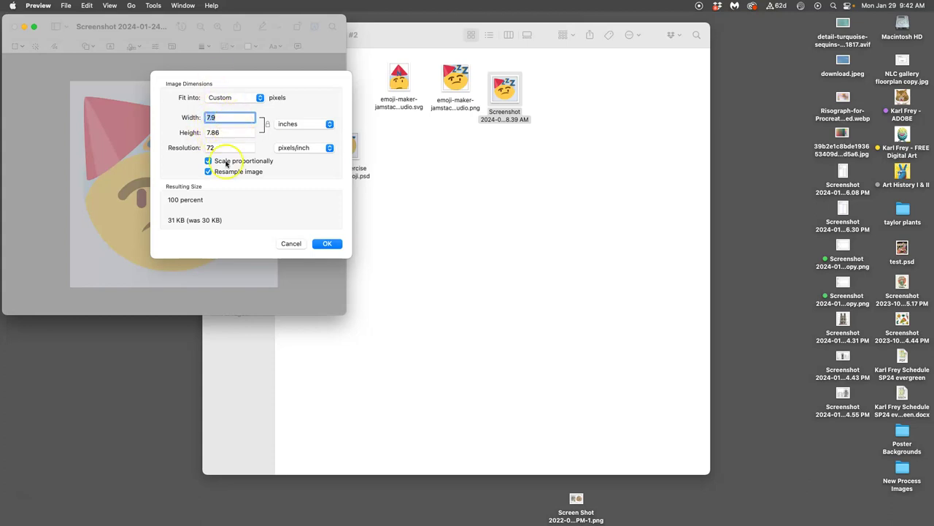
Open the emoji-maker PNG from Exercise #2, zoomed in with an enlarged window
left_click(424, 172)
double_click(456, 83)
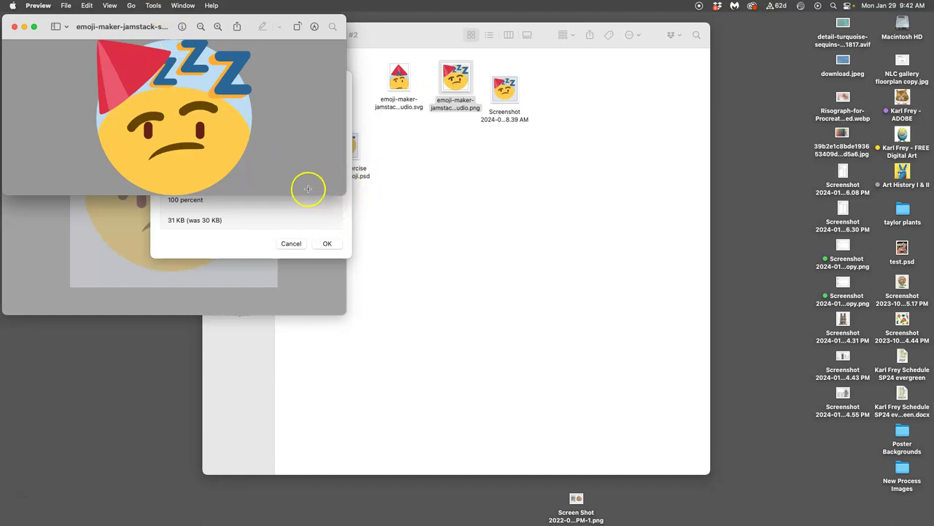
key("super+plus")
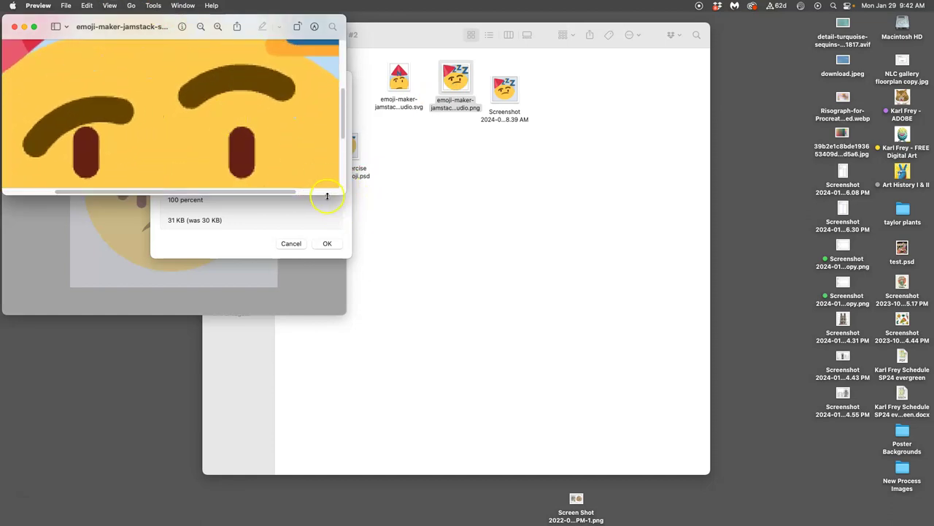
left_click_drag(341, 193, 388, 338)
Check the PNG is 4.44 inches square, close it, and accept the screenshot's size
left_click(152, 5)
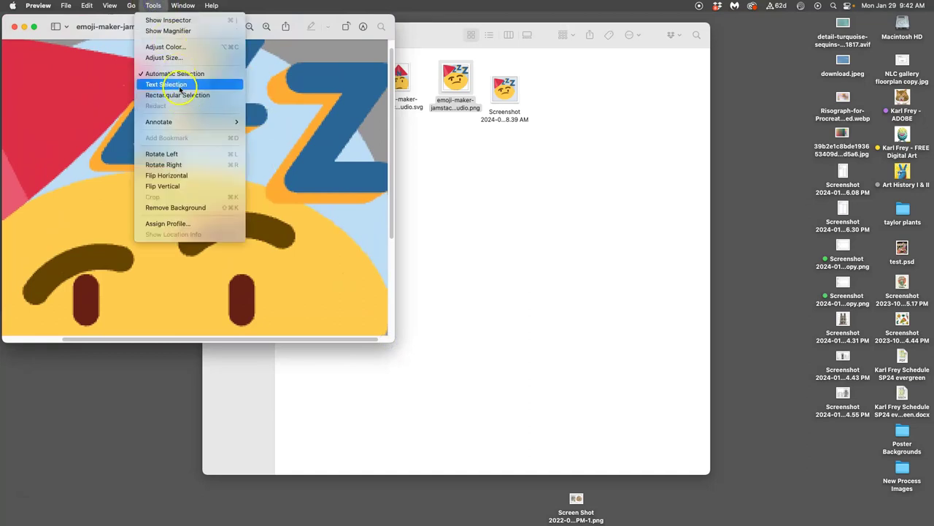
left_click(168, 58)
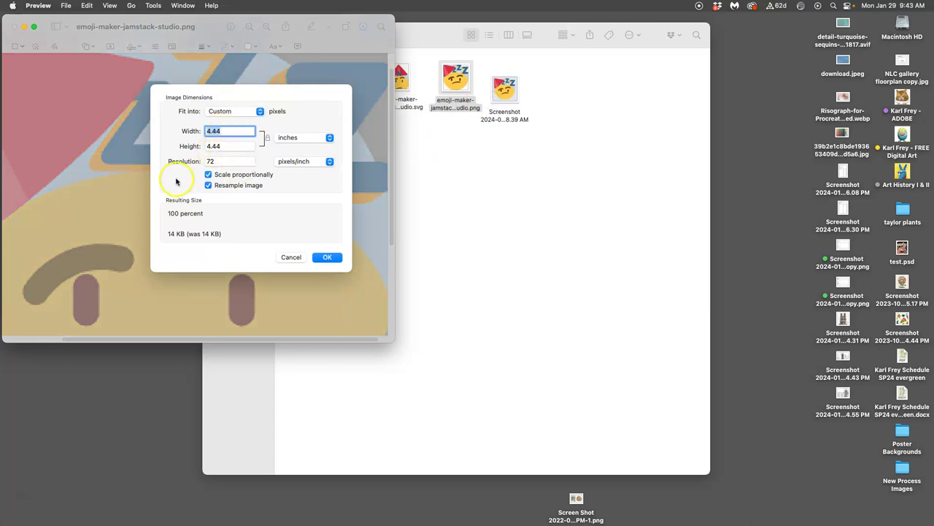
left_click(292, 257)
left_click(14, 27)
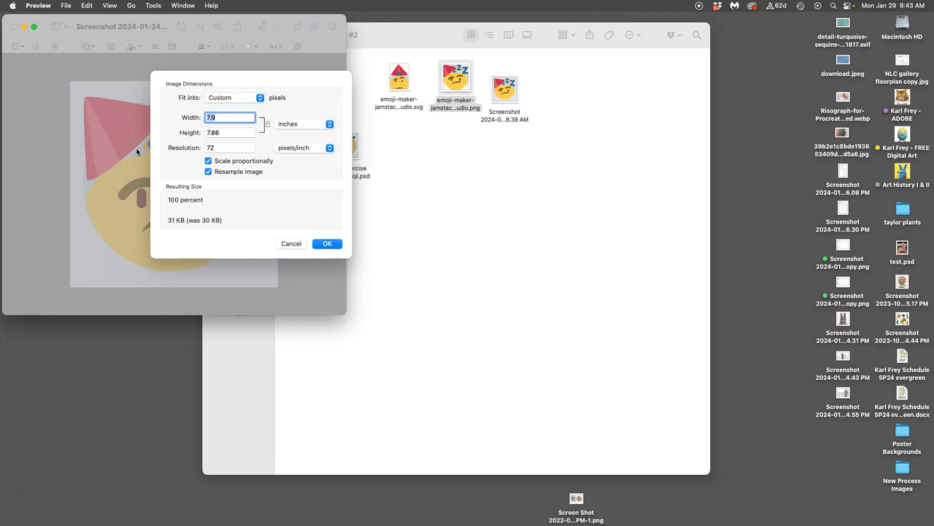
left_click(328, 243)
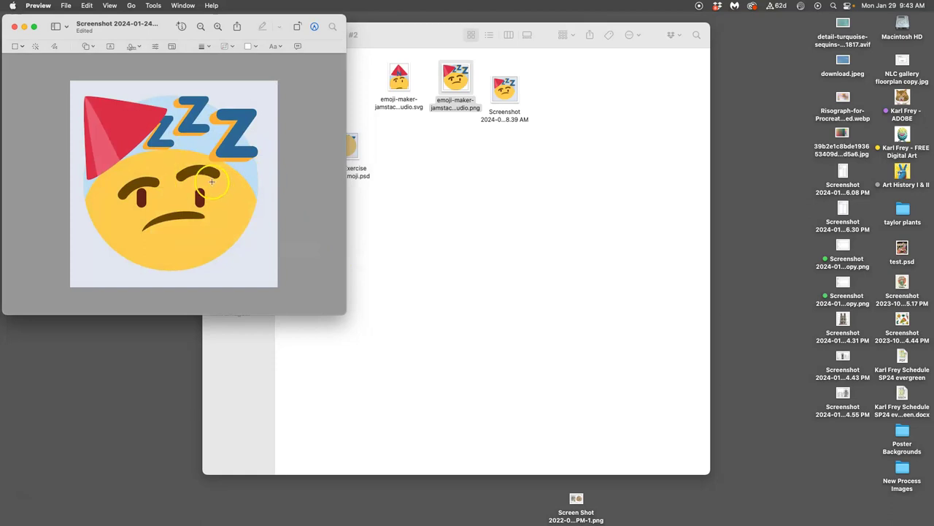
Close Preview and open the emoji screenshot from Finder with Adobe Photoshop 2024
left_click(13, 26)
left_click(525, 158)
right_click(511, 97)
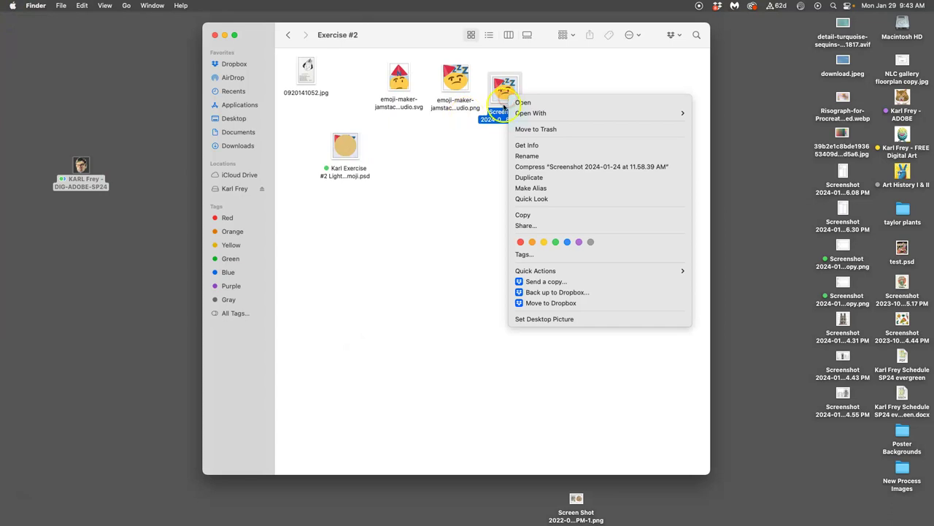
left_click(531, 114)
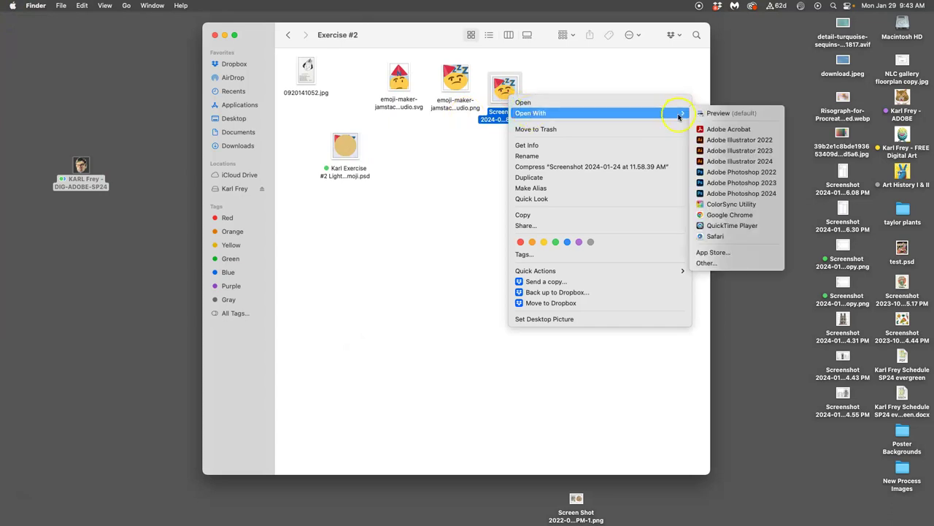
left_click(731, 194)
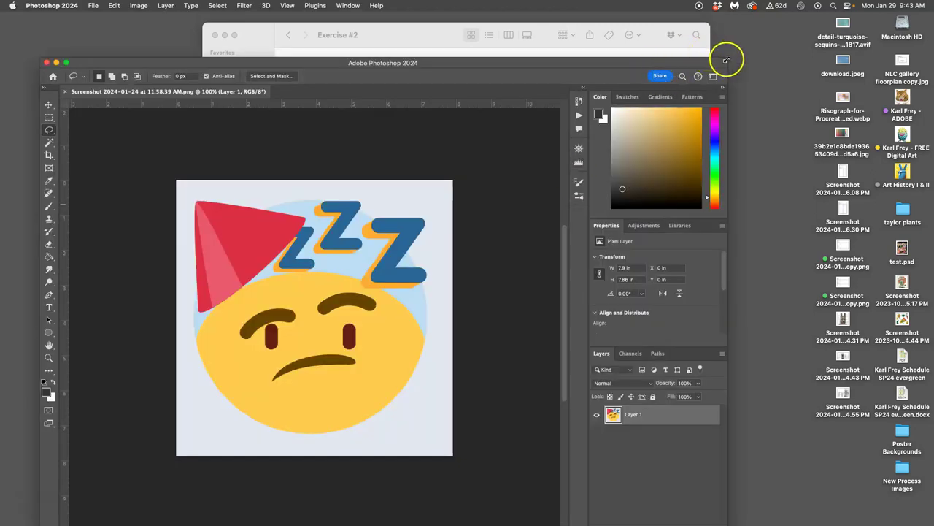
Enlarge the Photoshop window and enter Image Size width 10 inches, resolution 350 ppi, Resample on
left_click_drag(731, 56, 797, 18)
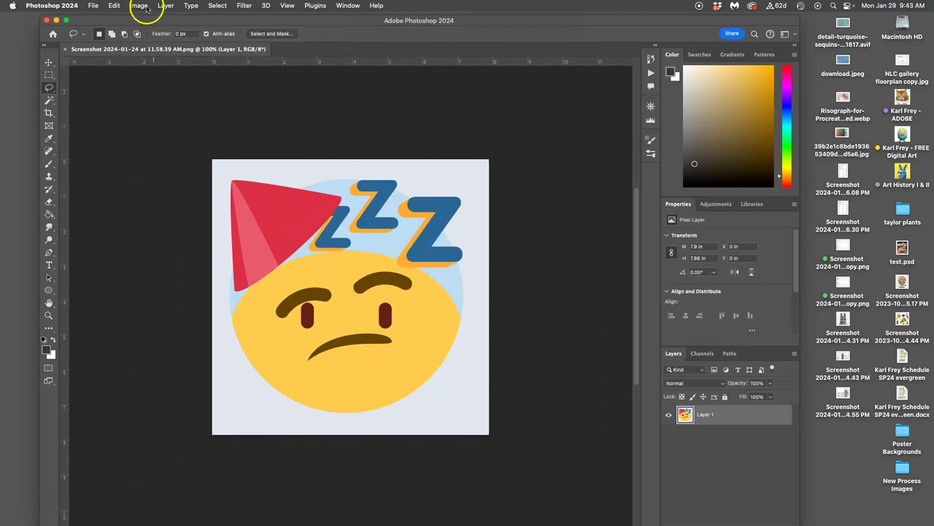
left_click(139, 5)
left_click(154, 78)
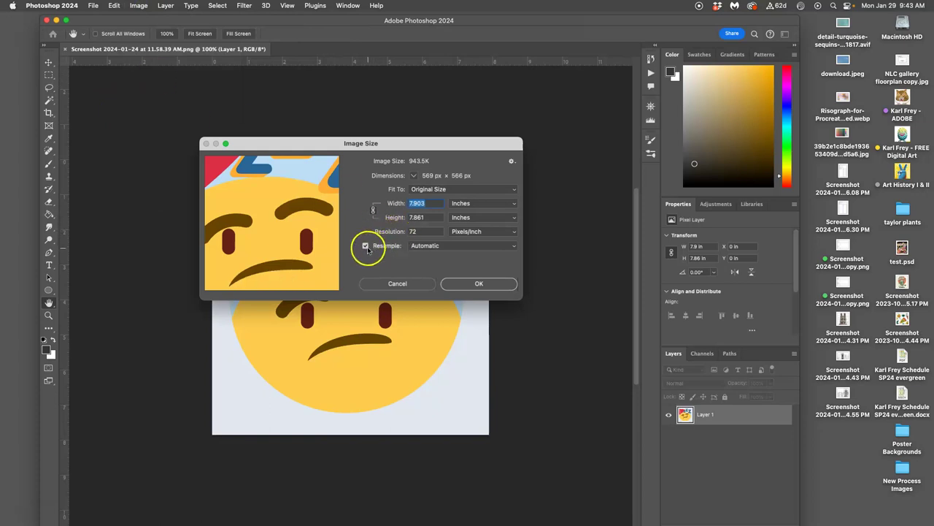
left_click(366, 246)
left_click(366, 246)
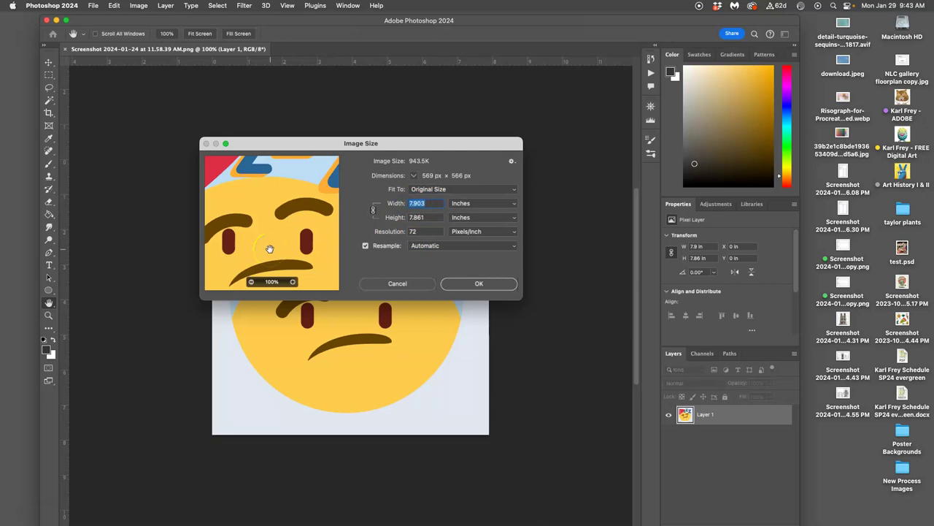
type("10")
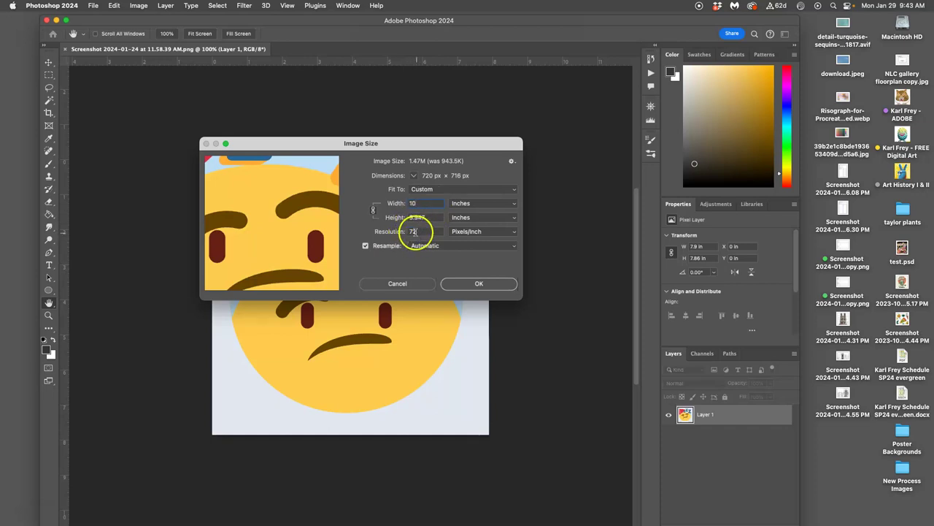
left_click_drag(414, 231, 398, 231)
type("350")
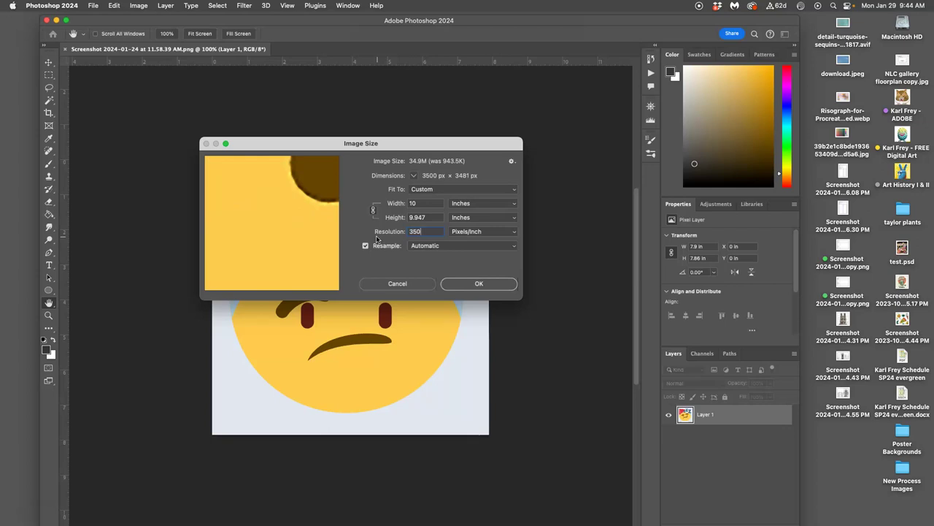
left_click(427, 235)
left_click(429, 232)
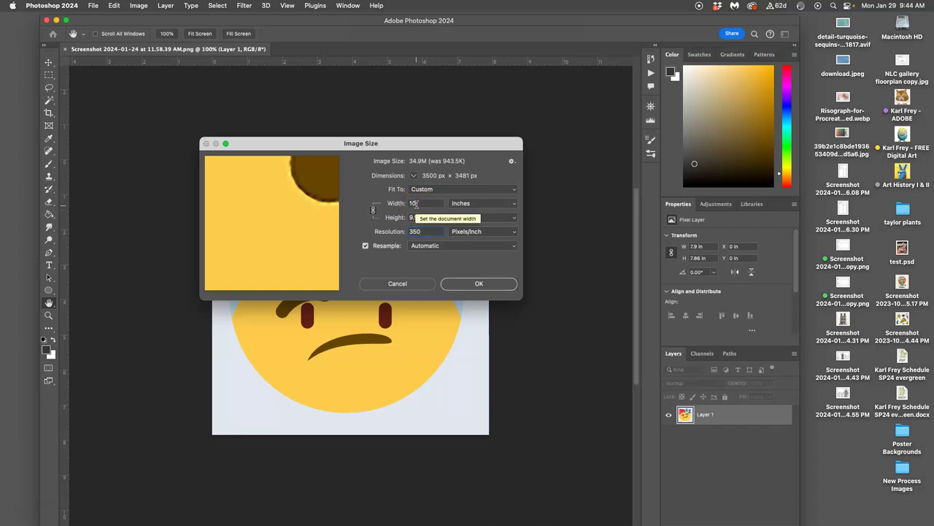
Set the Image Size width back to 10 inches after trying 8
left_click_drag(415, 203, 406, 205)
type("8")
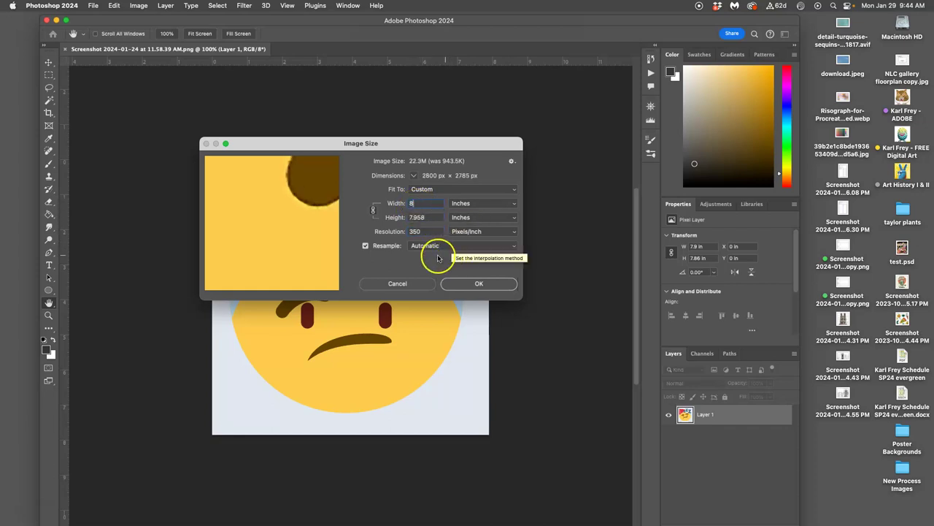
left_click(420, 231)
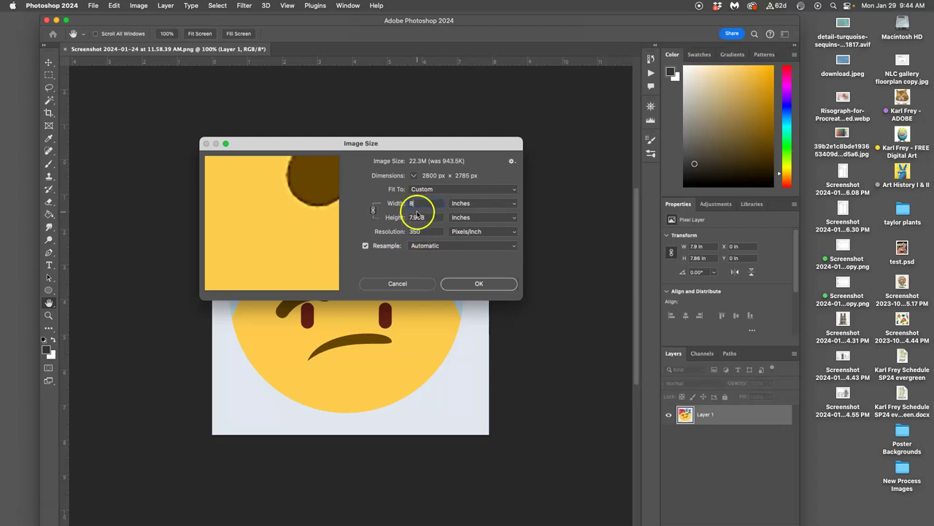
type("8")
left_click(420, 231)
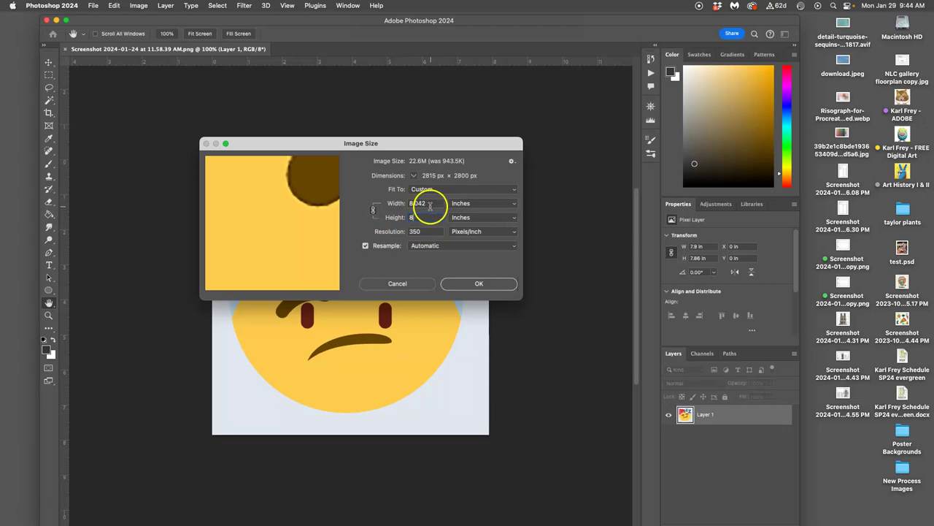
left_click(400, 205)
type("10")
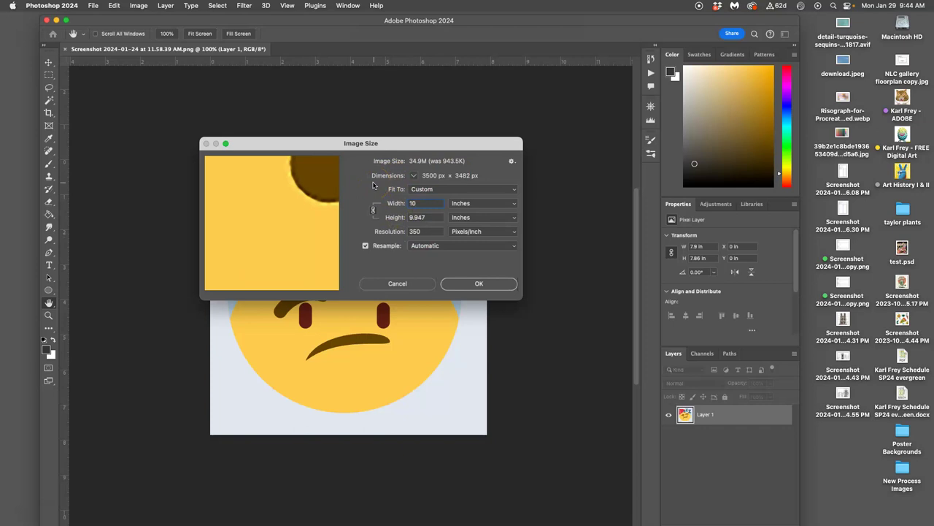
left_click(371, 184)
left_click_drag(313, 176, 305, 198)
Unlink width and height and set the height to 10 inches, giving 3500 × 3500 px
mouse_move(415, 209)
left_mouse_down()
mouse_move(372, 211)
mouse_move(426, 217)
left_mouse_up()
type("10")
left_click_drag(438, 209, 418, 217)
type("1")
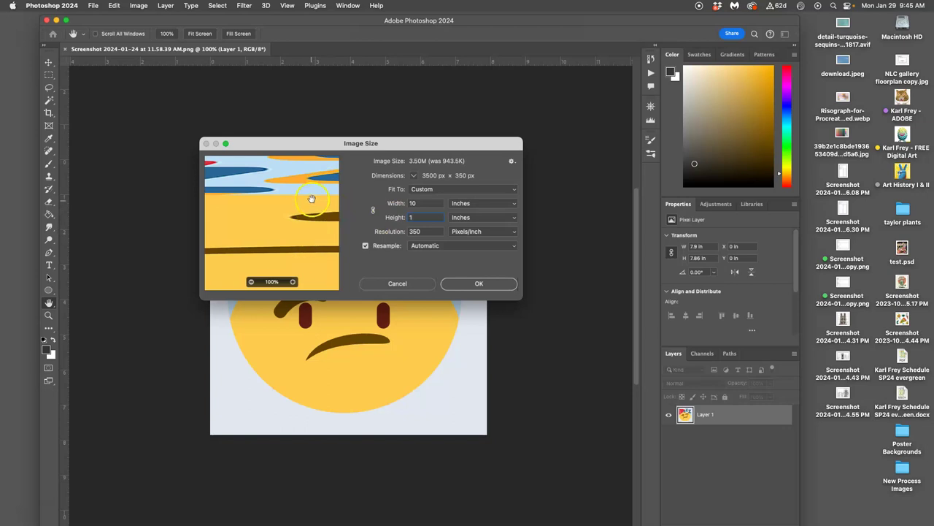
left_click(416, 207)
left_click(405, 216)
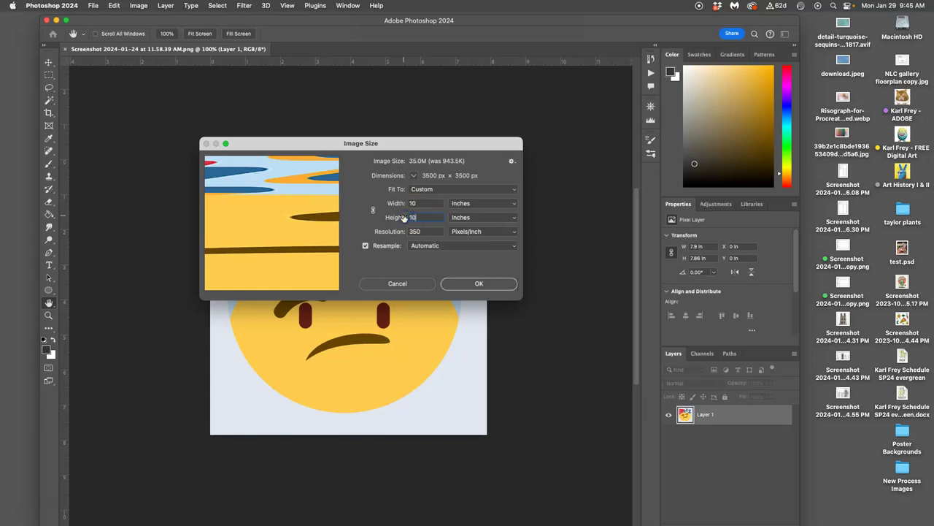
type("10")
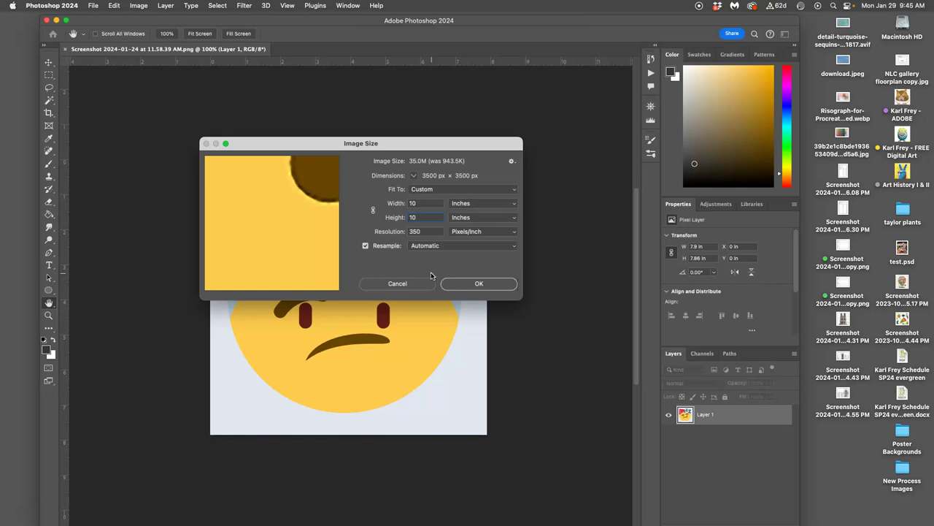
Apply the 10 × 10 inch resize and view the image at 100%
left_click(478, 282)
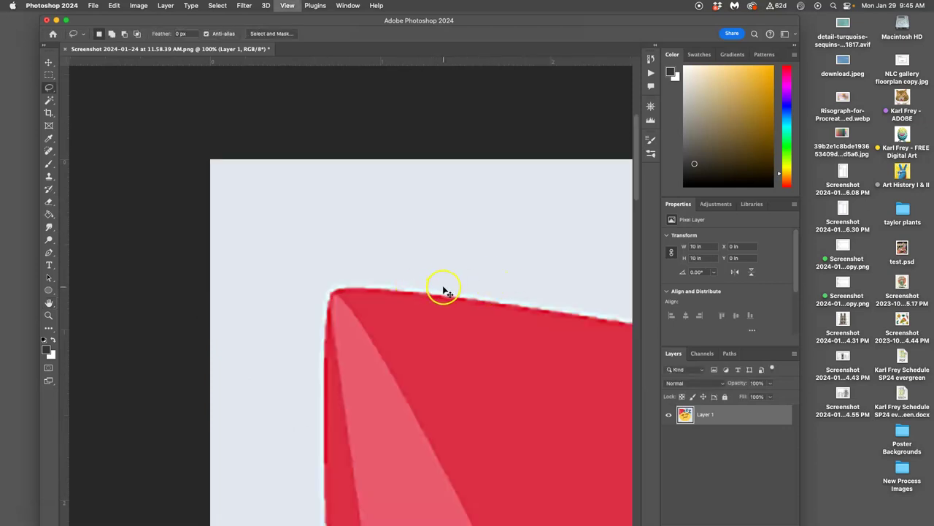
scroll(442, 287, "up", 5)
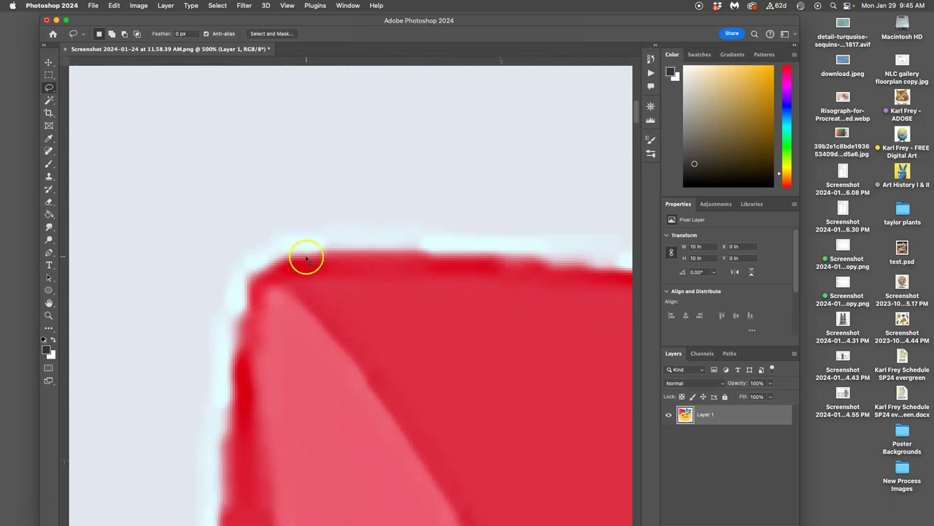
scroll(306, 259, "up", 1)
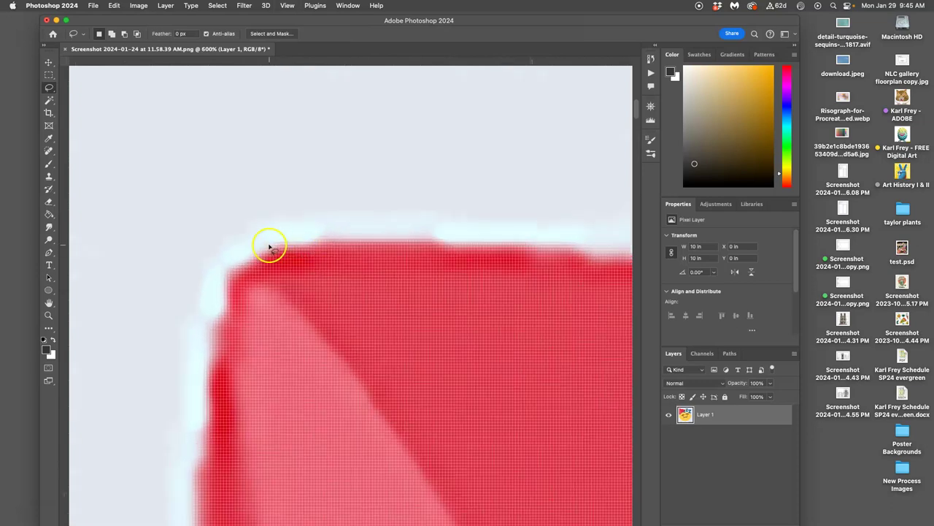
left_click(289, 6)
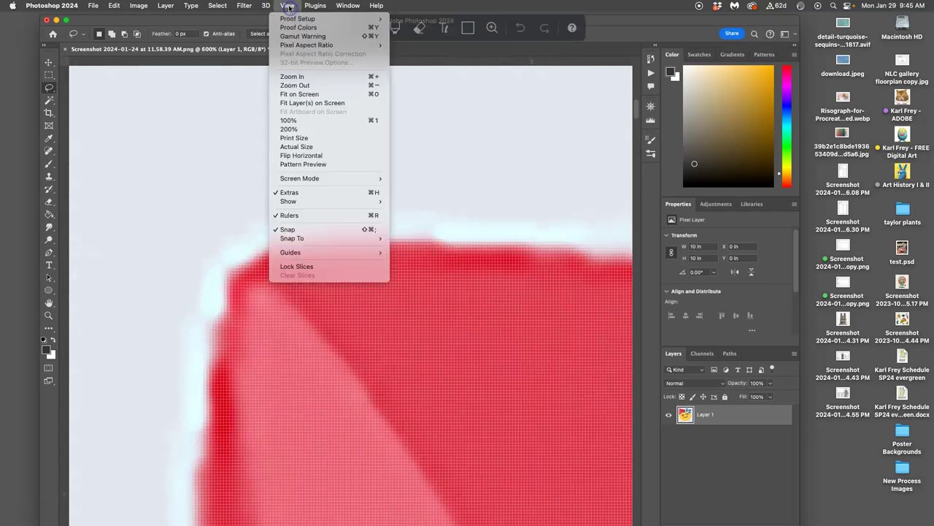
left_click(295, 121)
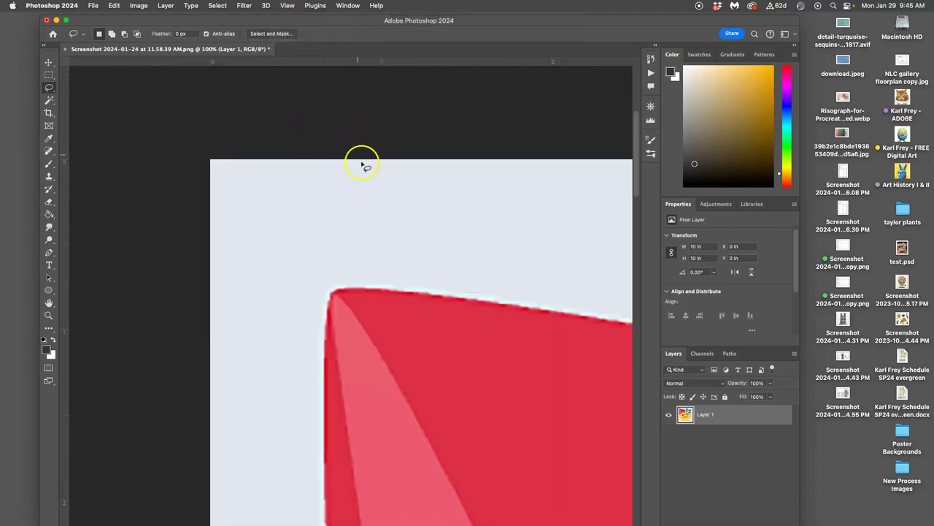
Scroll around the enlarged artwork to inspect its soft edges, then return to the whole emoji
scroll(376, 173, "right", 3)
scroll(376, 173, "down", 5)
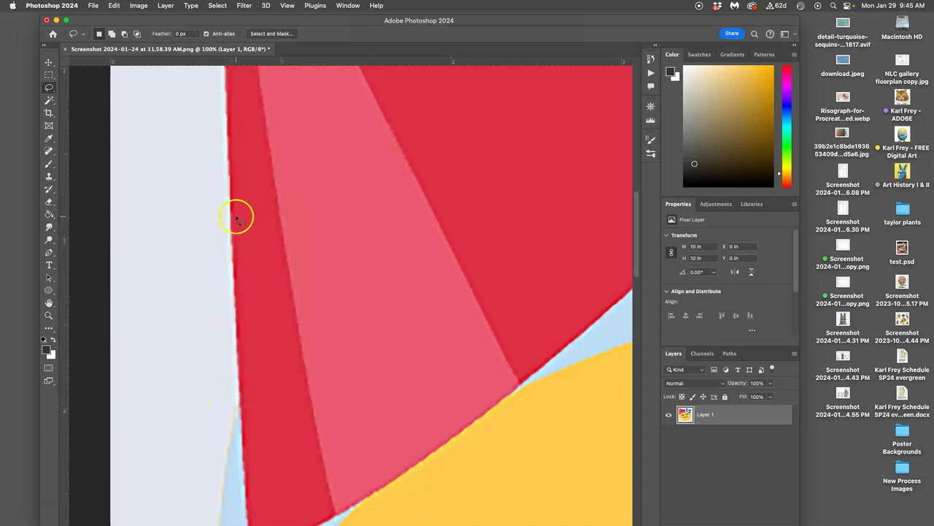
scroll(235, 215, "down", 5)
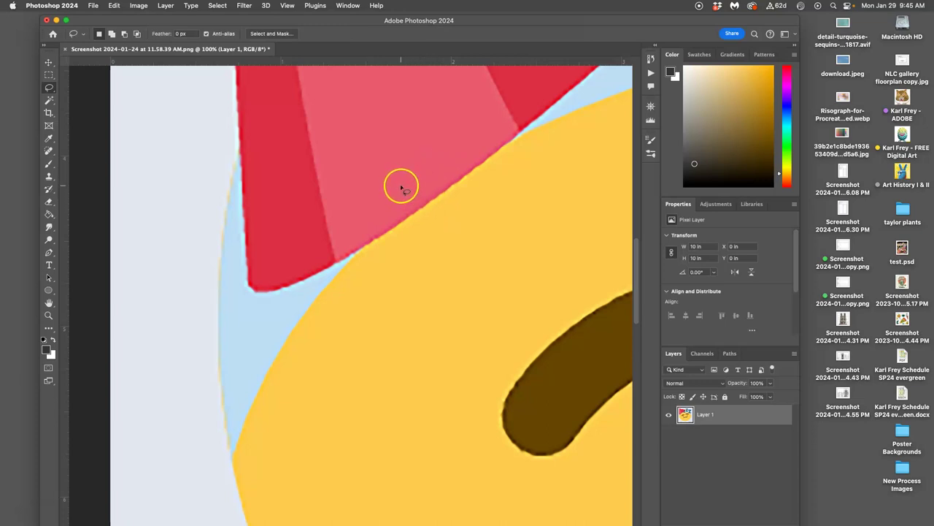
scroll(410, 212, "right", 5)
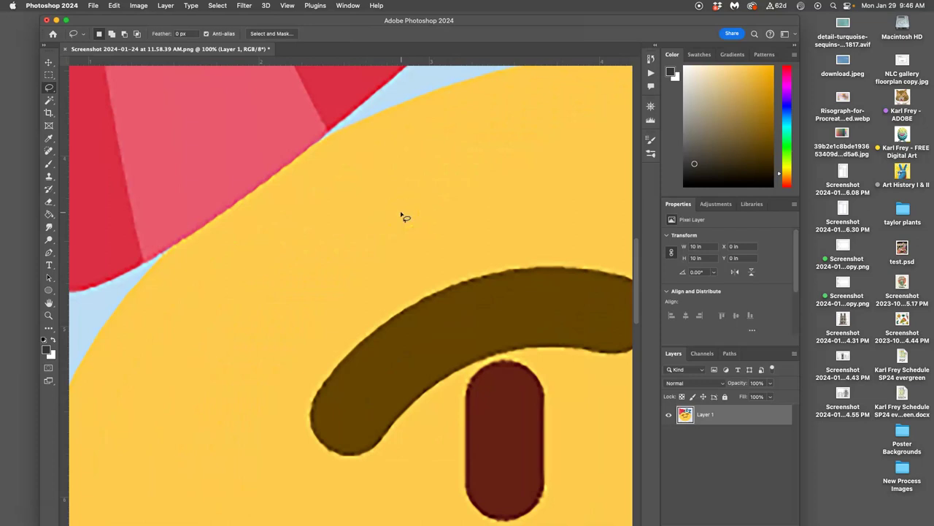
scroll(411, 213, "down", 10)
scroll(411, 214, "up", 3)
scroll(411, 215, "left", 5)
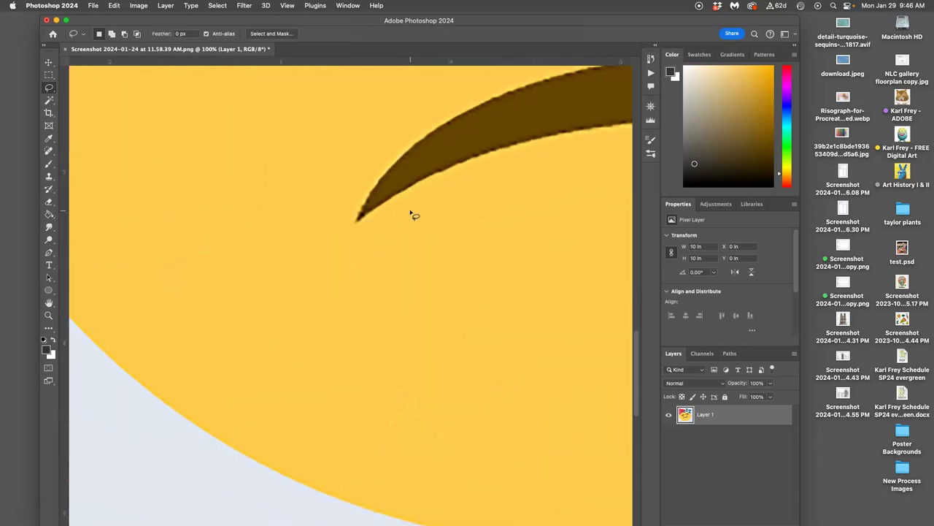
scroll(411, 215, "up", 2)
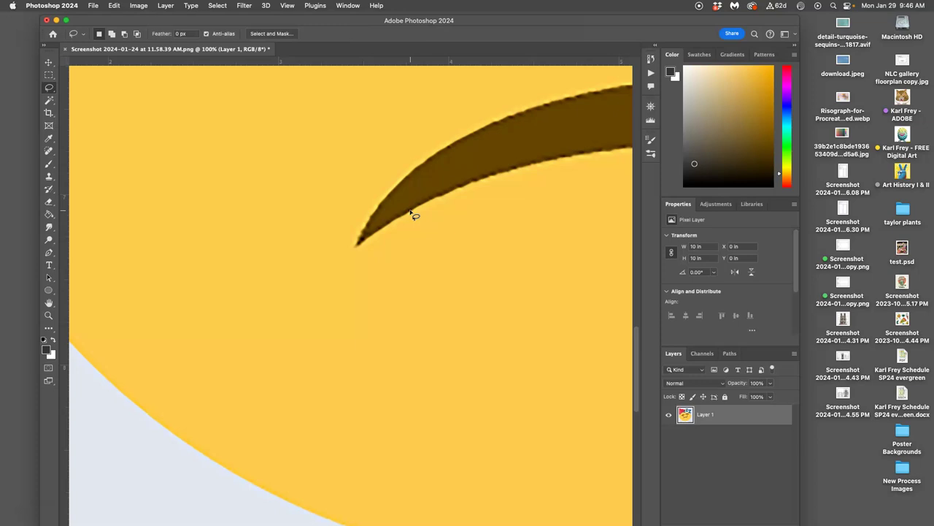
scroll(415, 214, "down", 10)
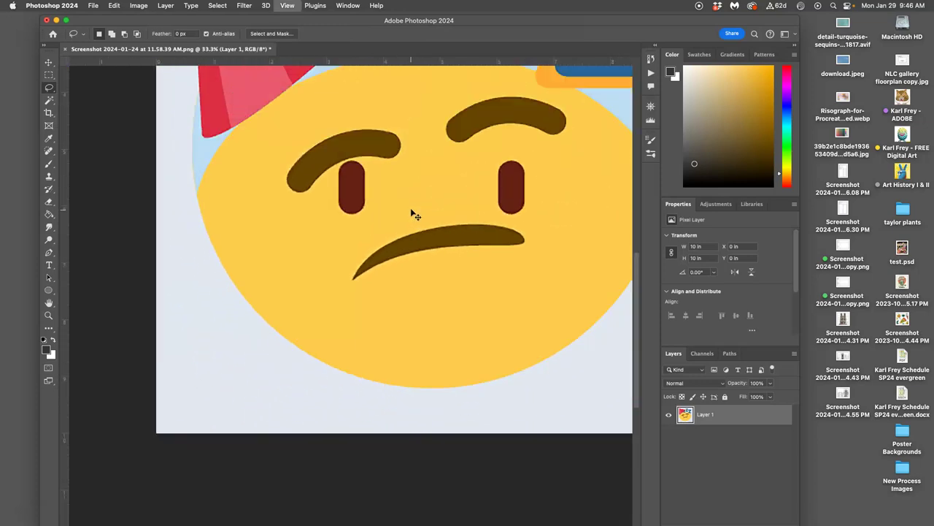
scroll(413, 210, "up", 3)
scroll(415, 212, "down", 2)
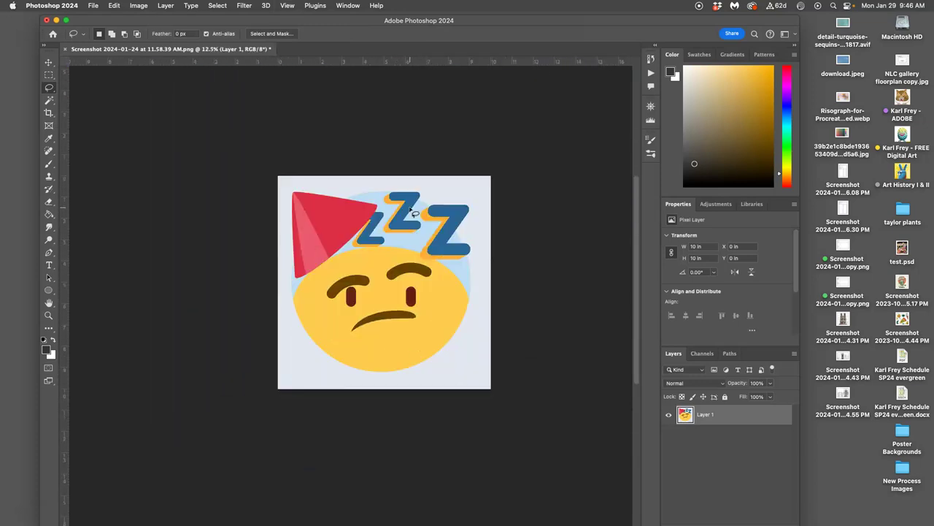
scroll(413, 212, "right", 3)
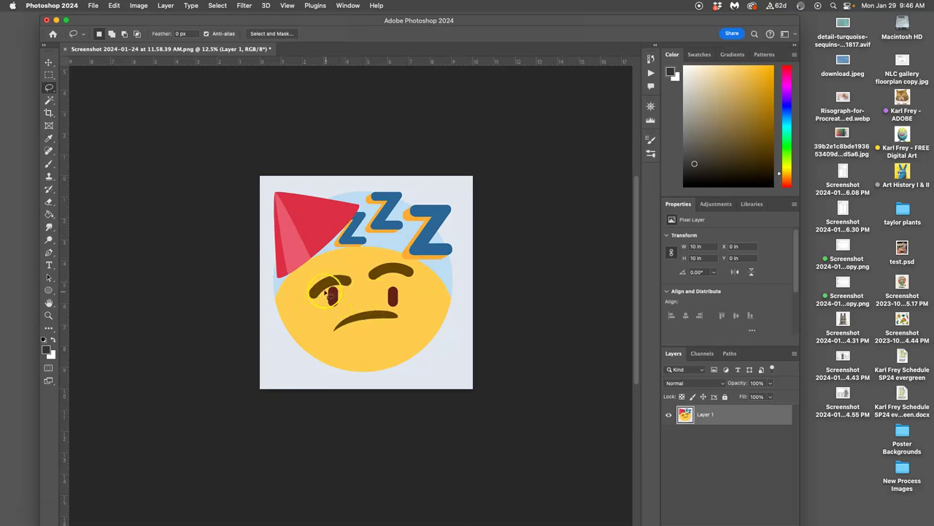
left_click_drag(321, 281, 333, 303)
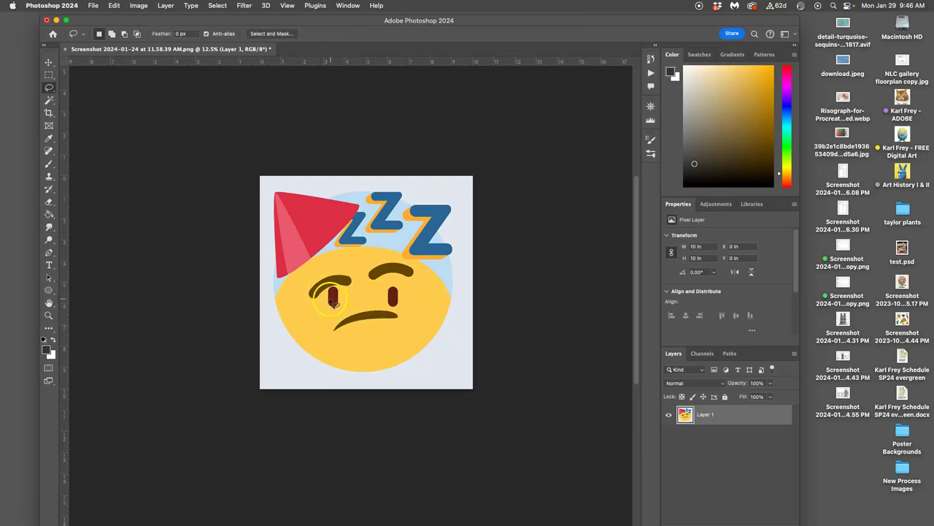
Draw a dark 8.61-inch Ellipse 1 circle and nudge it to 0.7 × 0.7 inches over the face
left_click(49, 291)
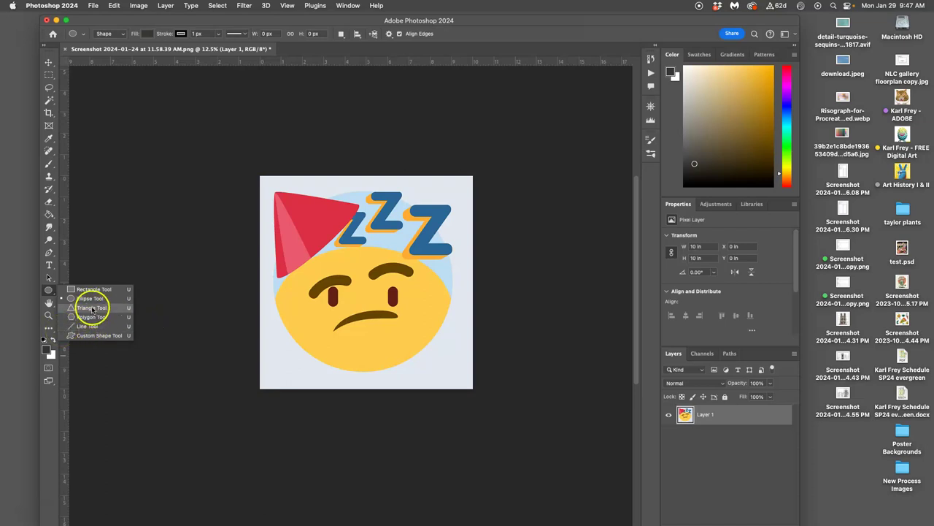
left_click(91, 298)
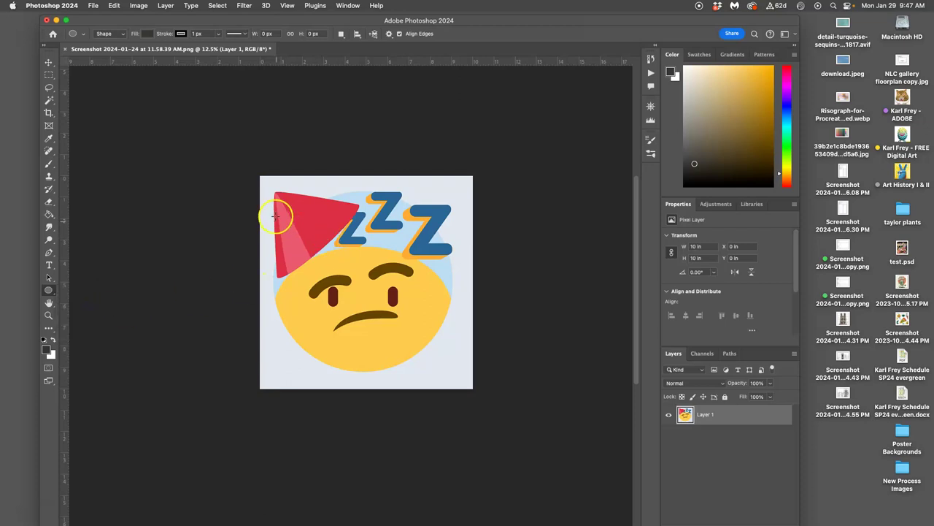
left_click_drag(280, 199, 453, 377)
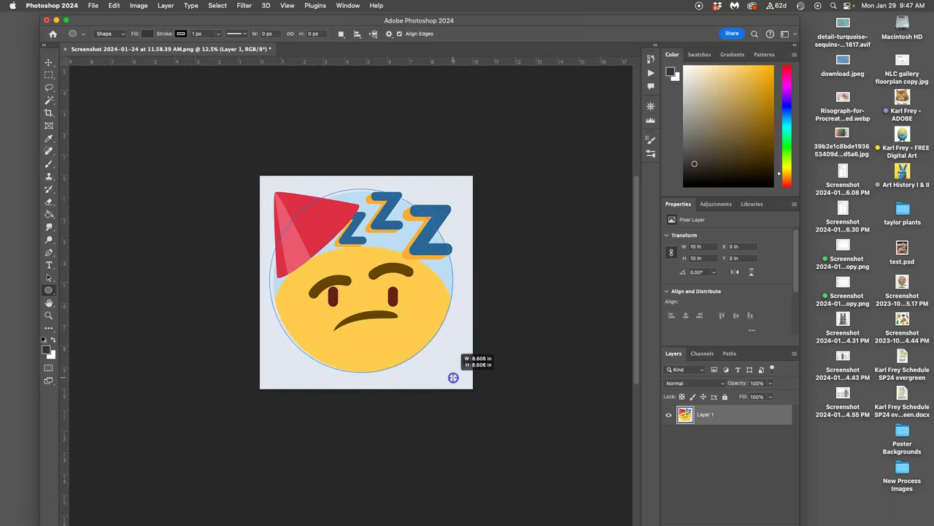
left_click_drag(453, 377, 451, 376)
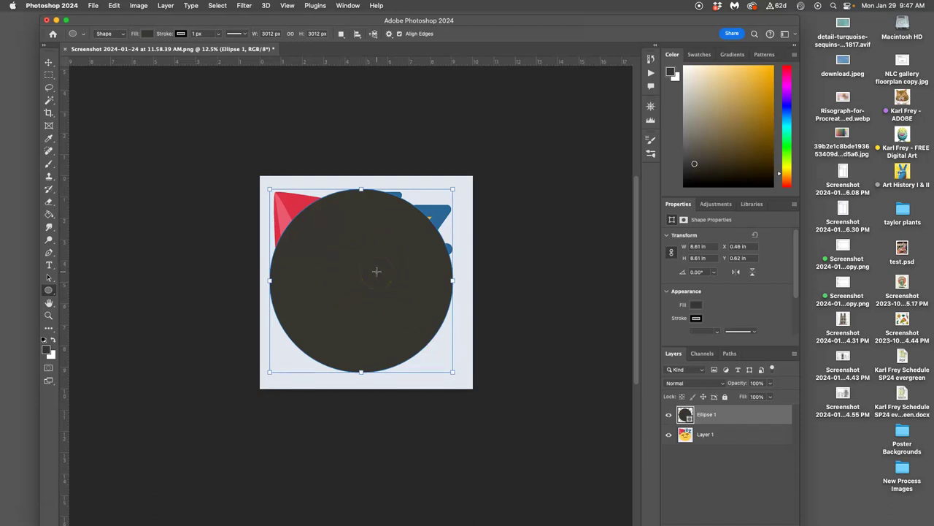
left_click(49, 62)
mouse_move(340, 269)
left_mouse_down()
mouse_move(358, 267)
mouse_move(351, 272)
left_mouse_up()
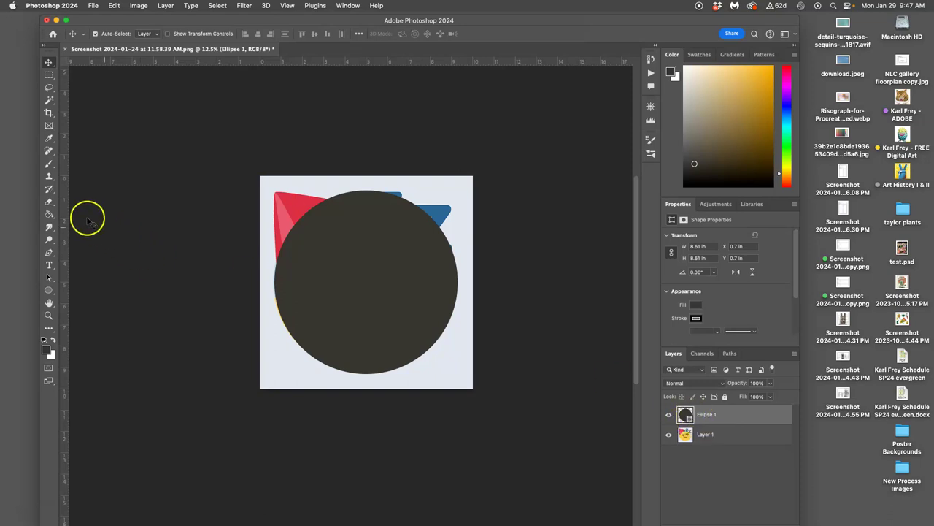
Try erasing the circle, then cancel the rasterize prompt to keep it a vector shape
left_click(48, 202)
left_click(382, 233)
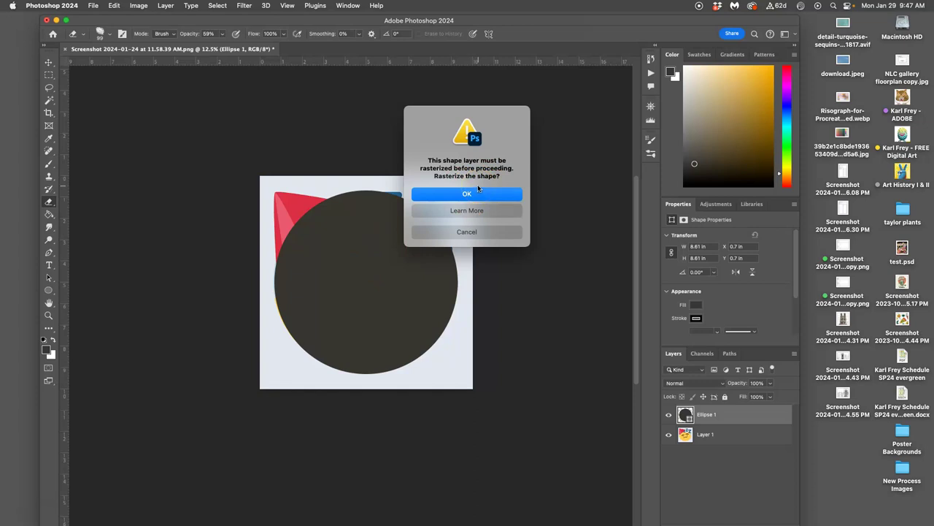
left_click(439, 199)
left_click(480, 232)
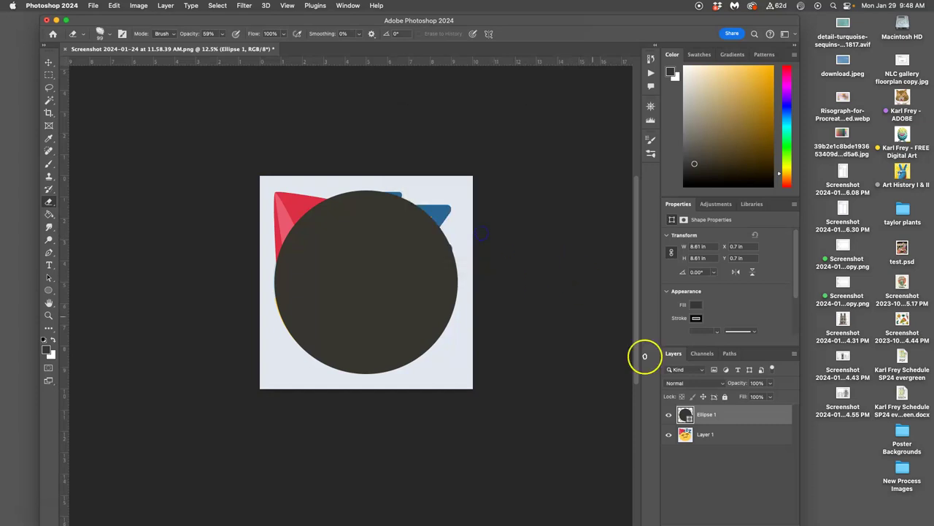
Toggle visibility of the emoji and Ellipse 1 layers, then open Ellipse 1's fill Color Picker
left_click(668, 435)
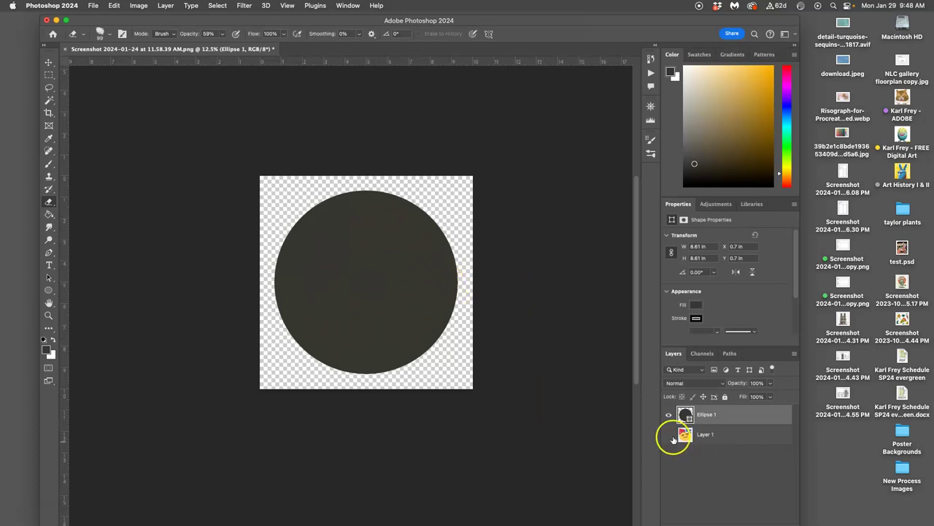
left_click(668, 434)
left_click(669, 414)
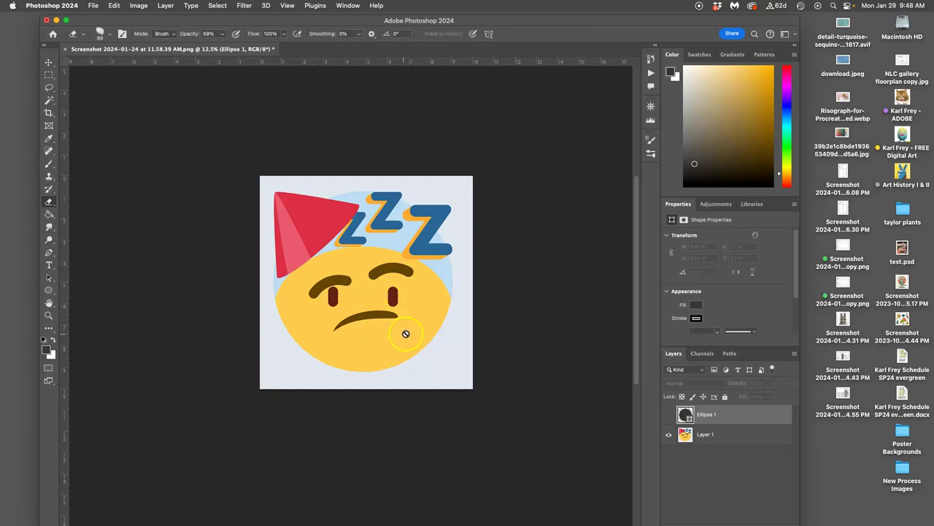
left_click(669, 414)
left_click(686, 415)
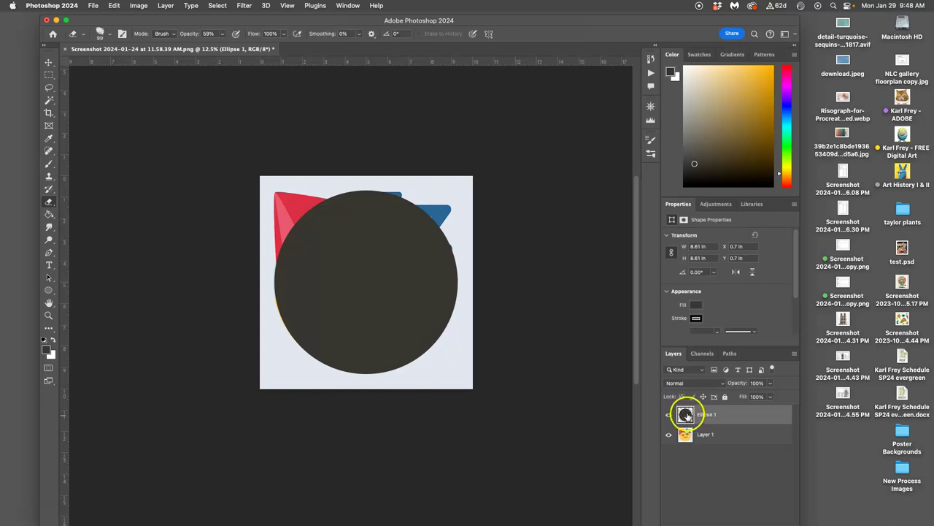
Try trial fill colours on the circle, then move it up and right to uncover the face
double_click(686, 415)
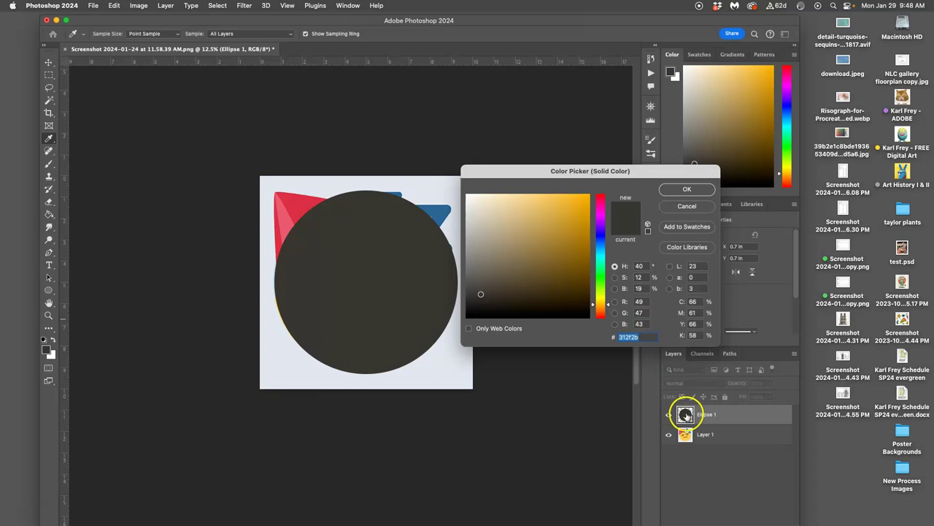
left_click(573, 201)
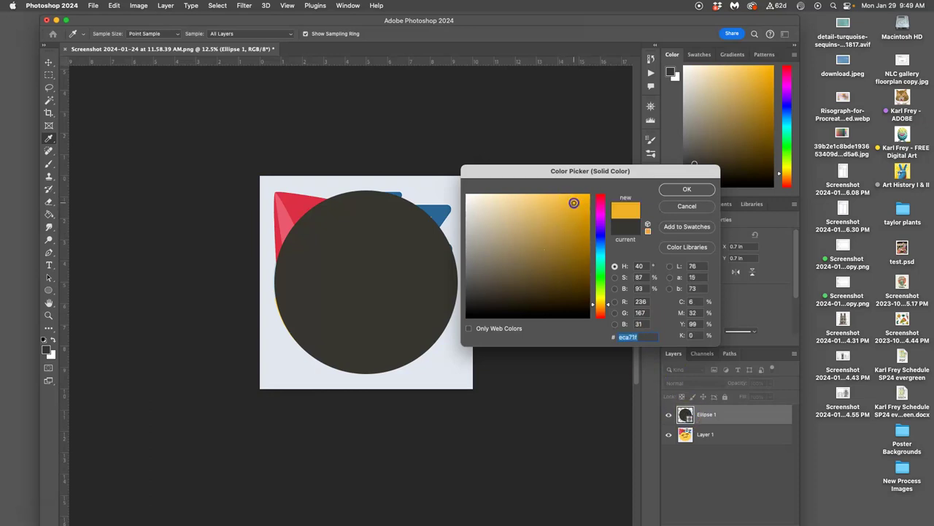
left_click_drag(575, 200, 540, 196)
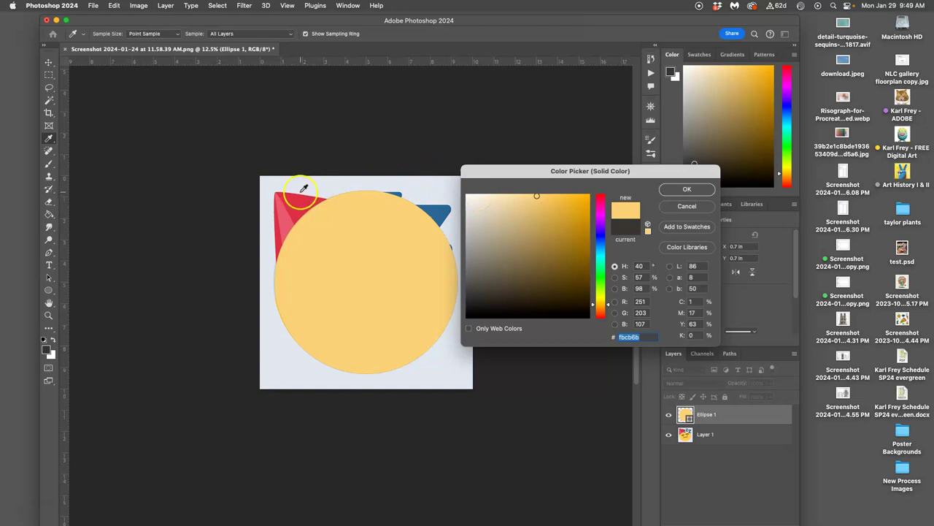
left_click(299, 199)
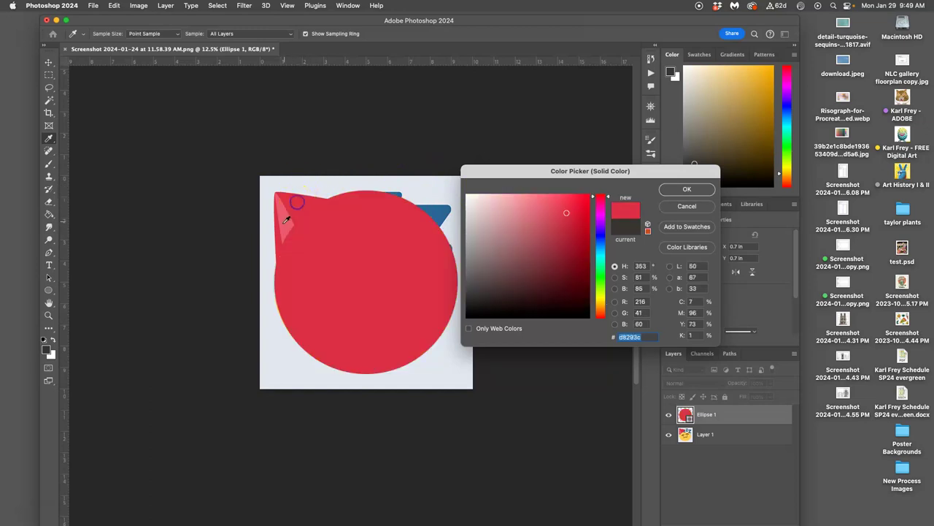
left_click_drag(287, 217, 452, 246)
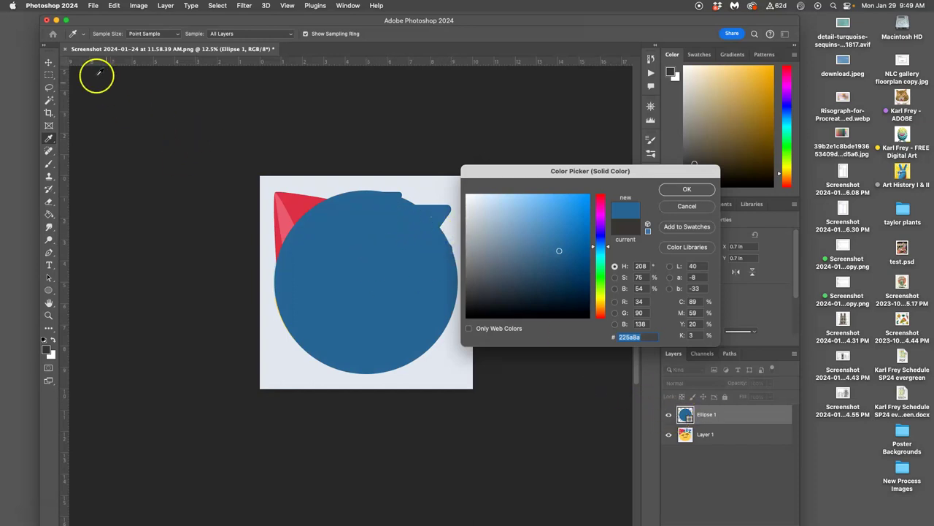
left_click(686, 191)
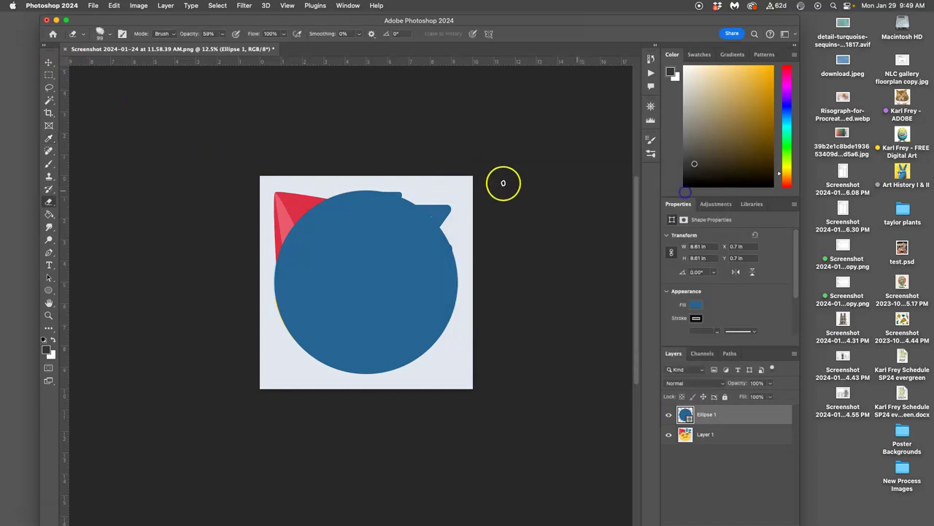
left_click(48, 63)
left_click_drag(326, 234, 349, 224)
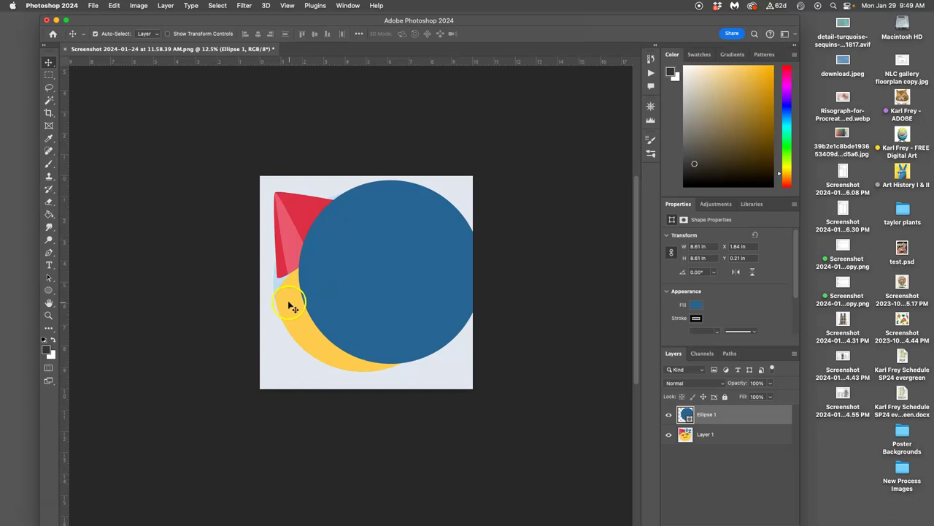
Fill the circle with the face's yellow #ffc544, sampled from the reference
double_click(685, 414)
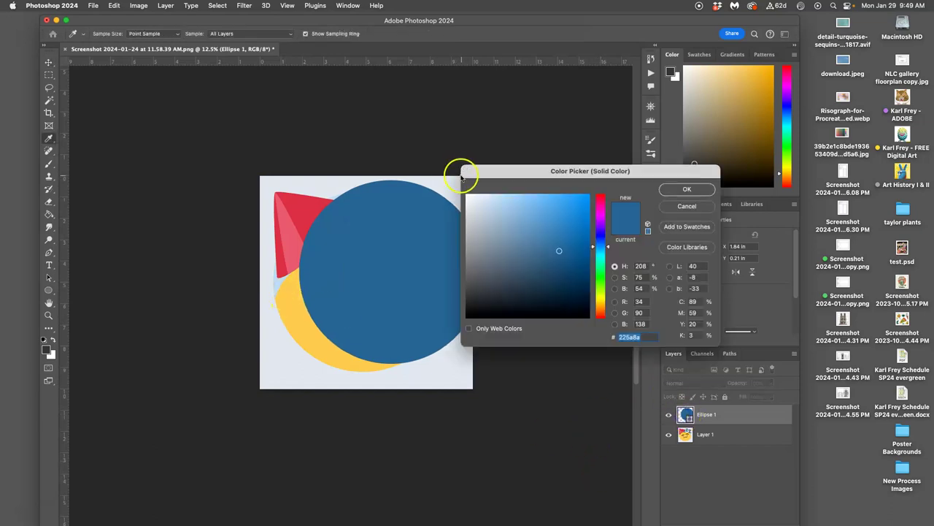
left_click(304, 314)
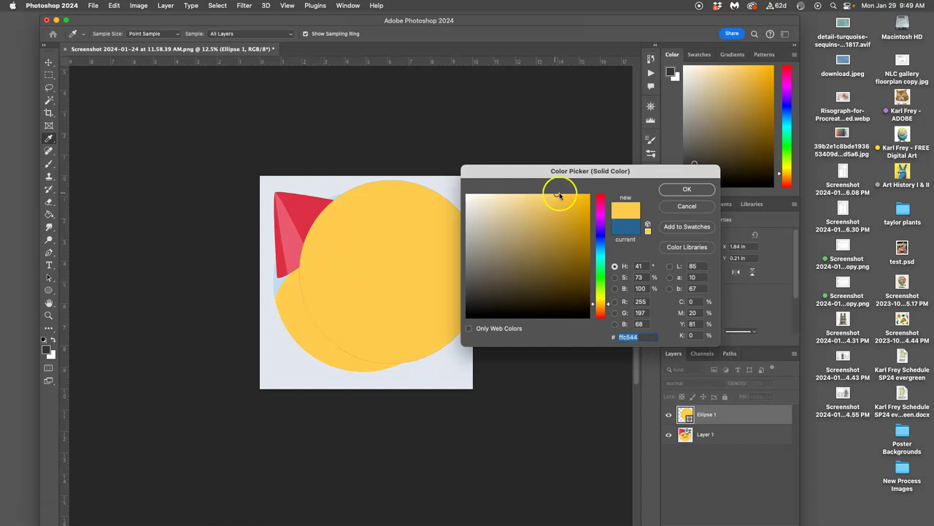
left_click(686, 189)
scroll(379, 321, "up", 5)
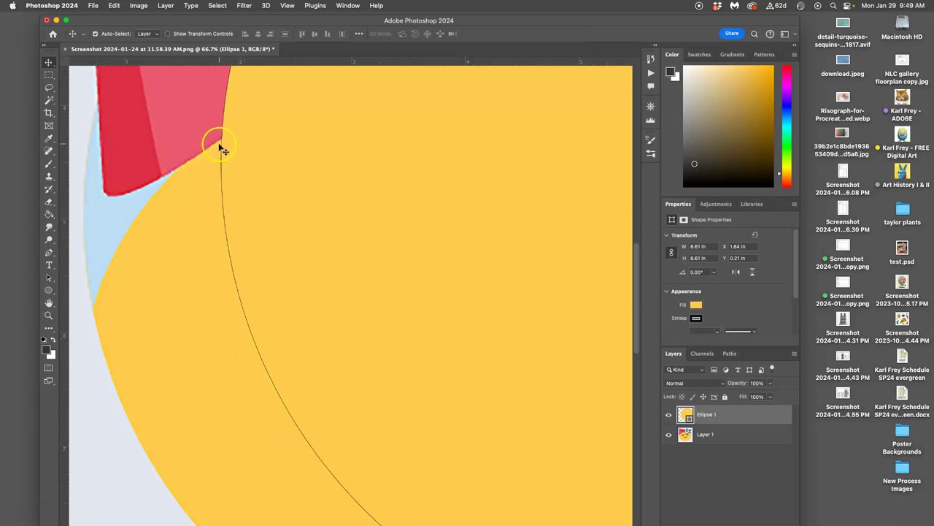
Check the reference layer and circle visibility, and look at the circle's stroke options
left_click(735, 437)
double_click(738, 440)
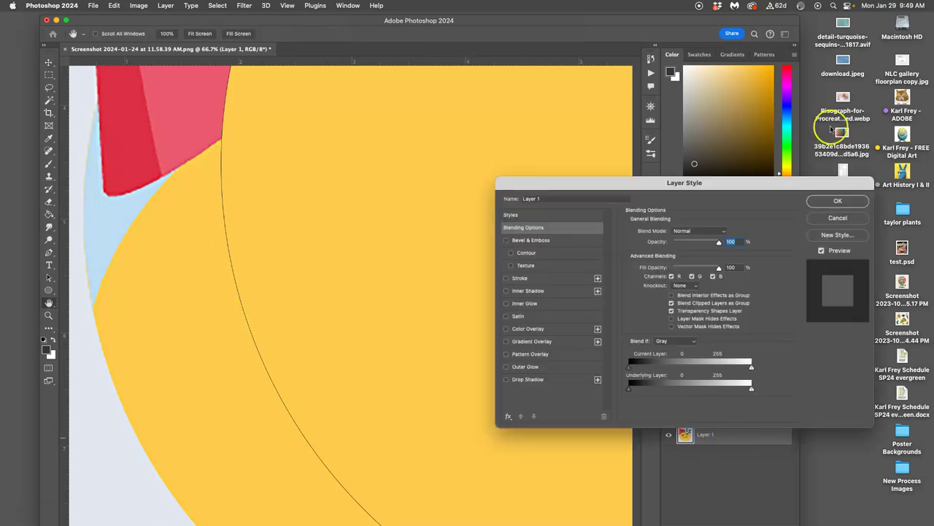
key("Escape")
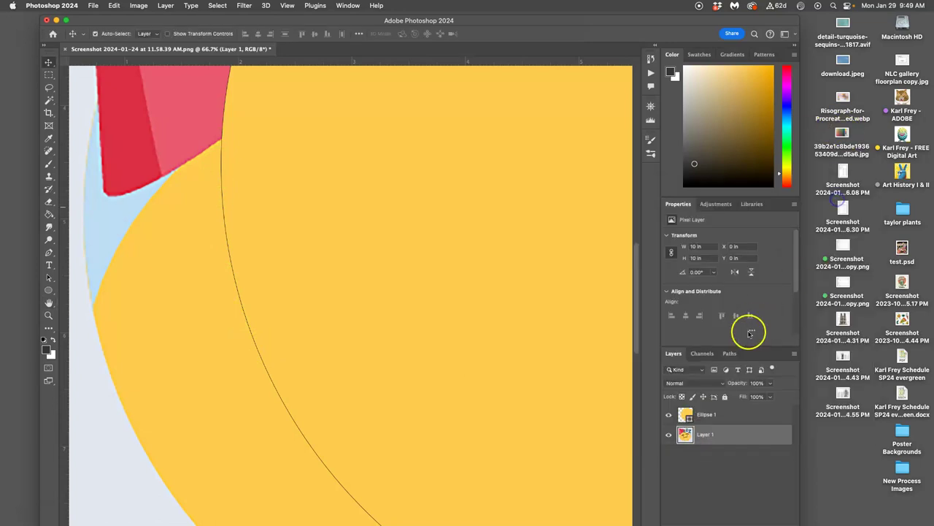
left_click(669, 415)
left_click(668, 414)
left_click(750, 418)
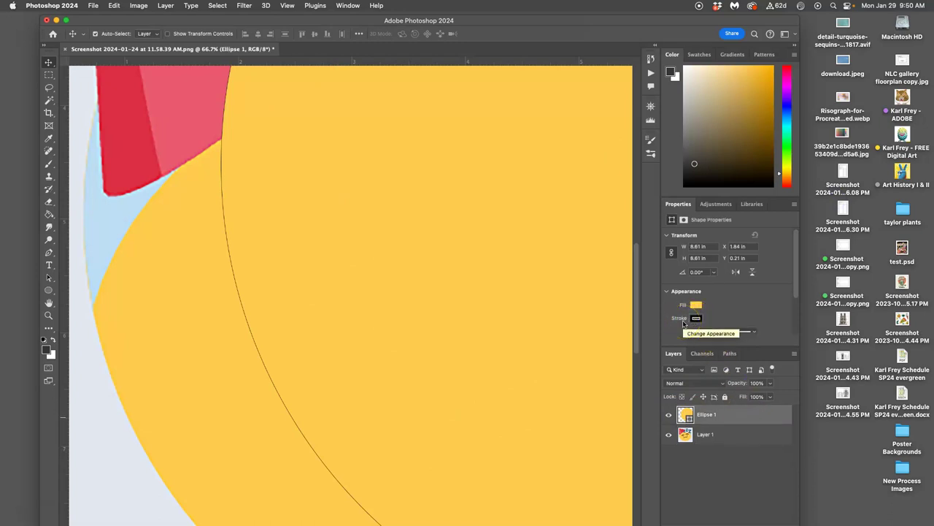
left_click(696, 319)
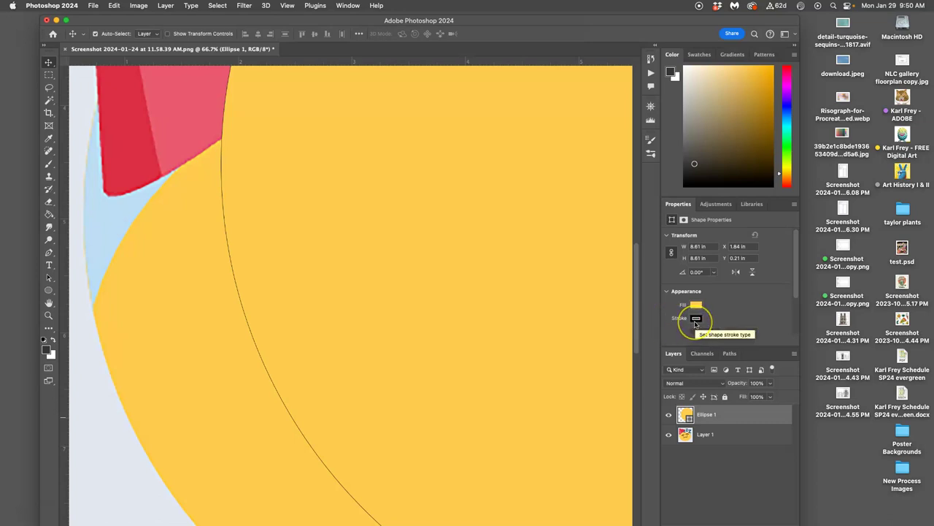
left_click(696, 320)
left_click(223, 98)
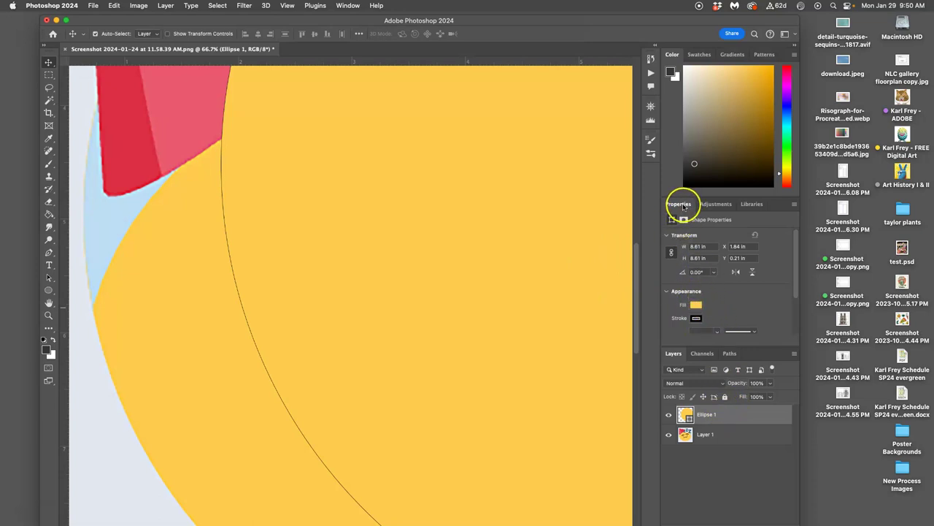
Reselect Ellipse 1 and set its stroke to No Color
left_click(722, 416)
left_click(721, 431)
left_click(724, 414)
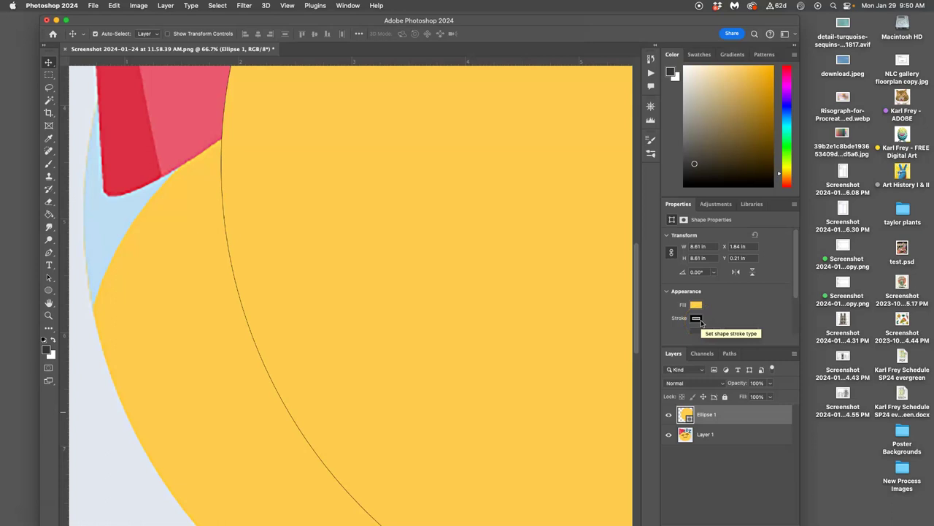
left_click(698, 320)
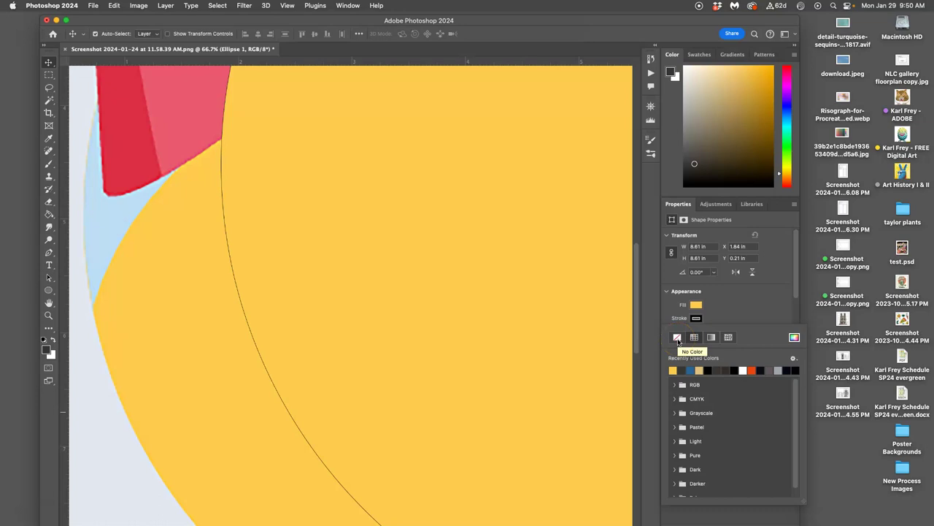
left_click(677, 338)
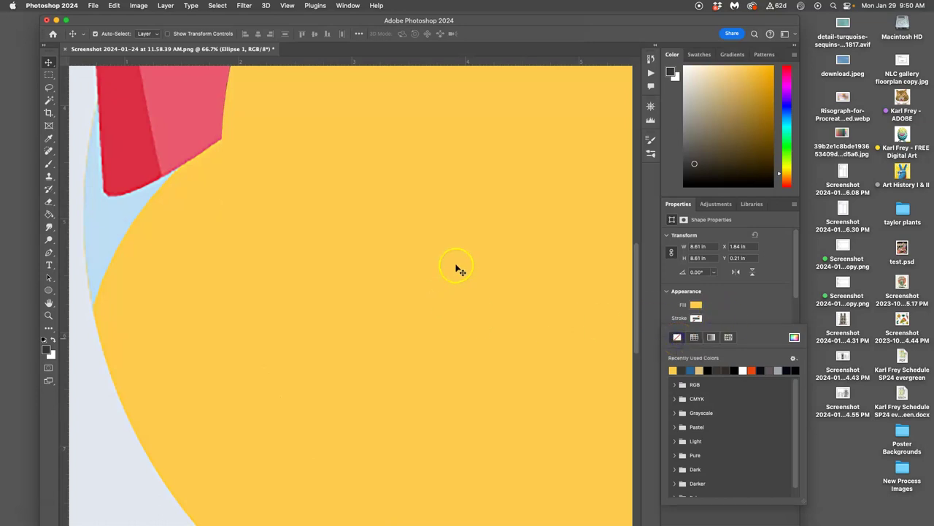
Reposition the yellow Ellipse 1 circle over the emoji face at X 0.61, Y 0.7 inches
left_click(761, 307)
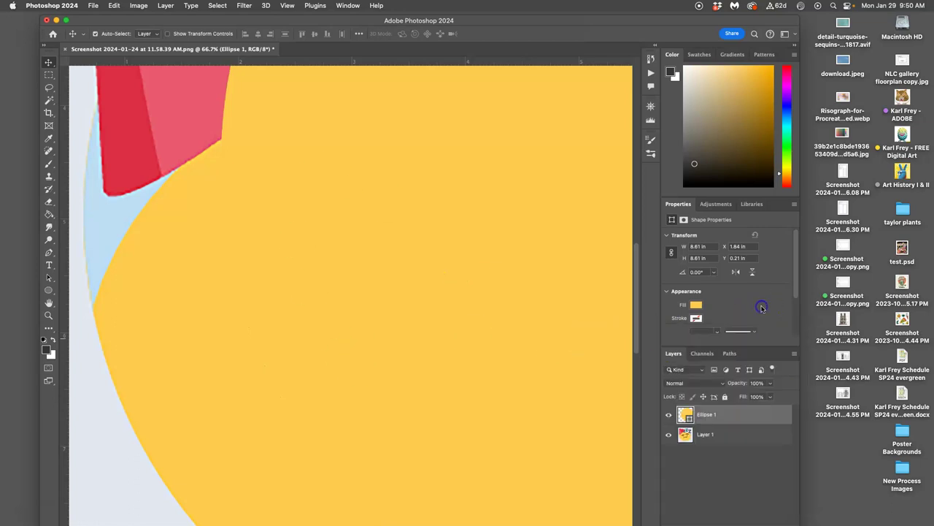
left_click(751, 435)
left_click(709, 415)
left_click(53, 61)
left_click_drag(419, 251, 276, 325)
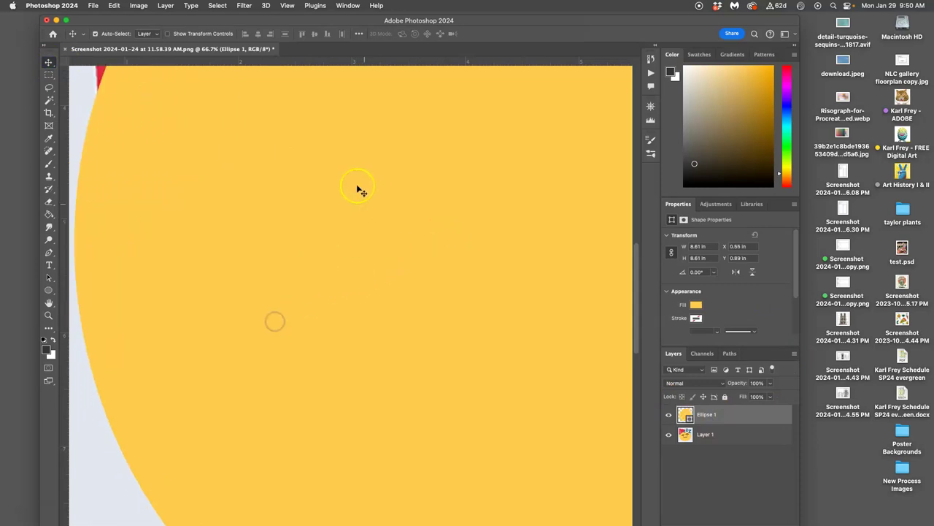
scroll(360, 185, "up", 5)
left_click_drag(438, 173, 407, 140)
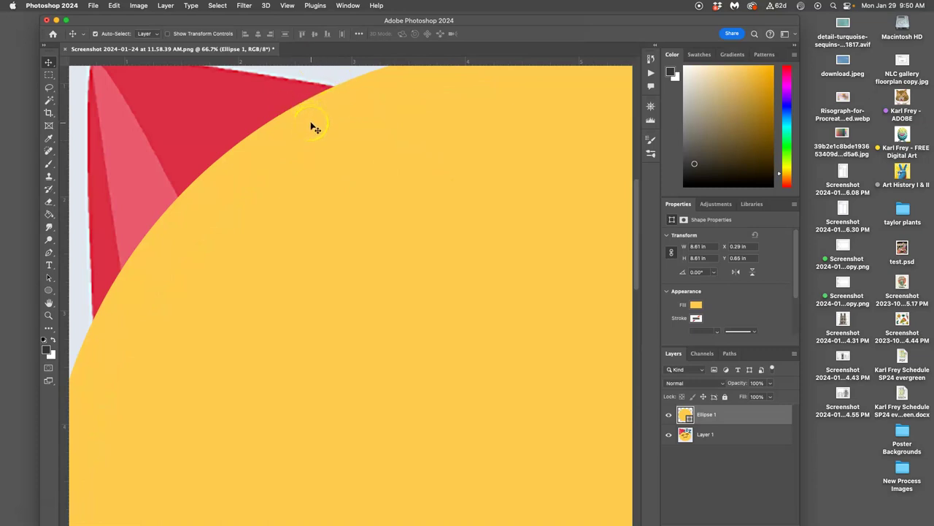
scroll(313, 129, "down", 3)
left_click_drag(413, 213, 431, 213)
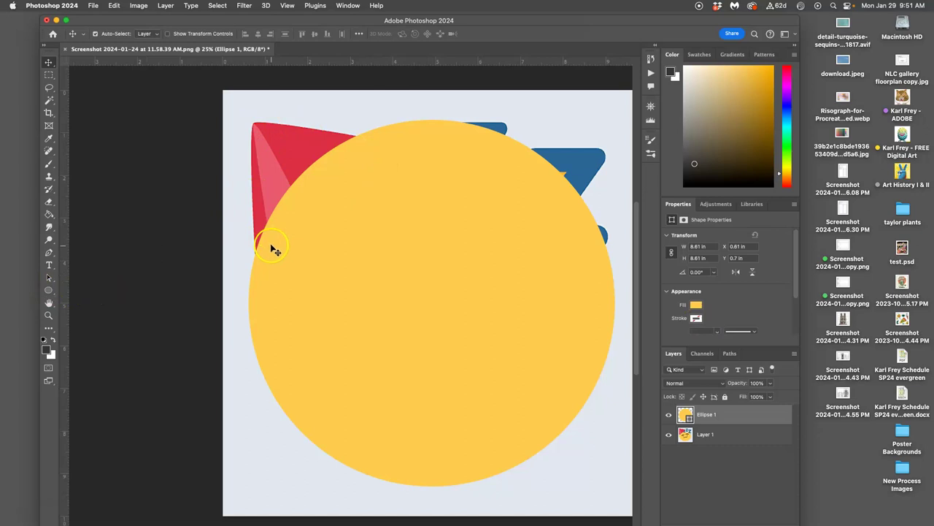
Draw a triangle with the Triangle Tool over the top of the circle
left_click(49, 290)
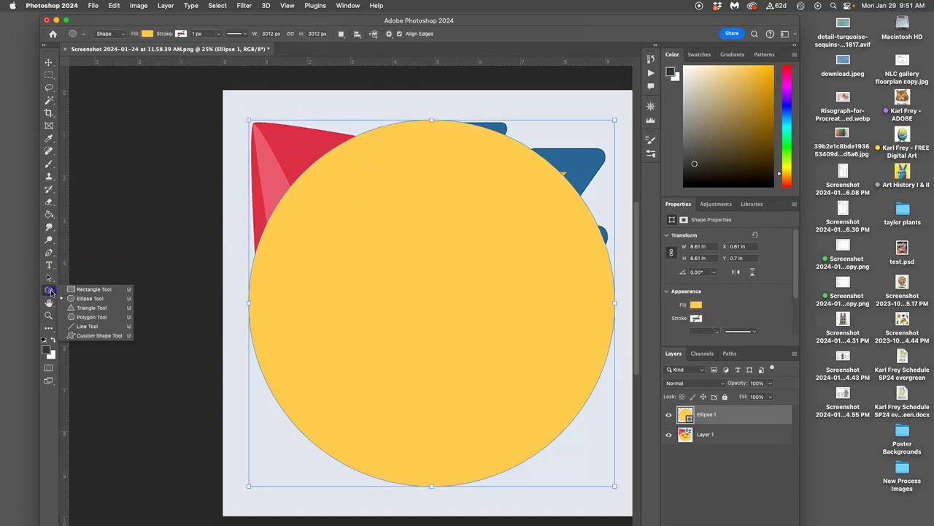
left_click(92, 308)
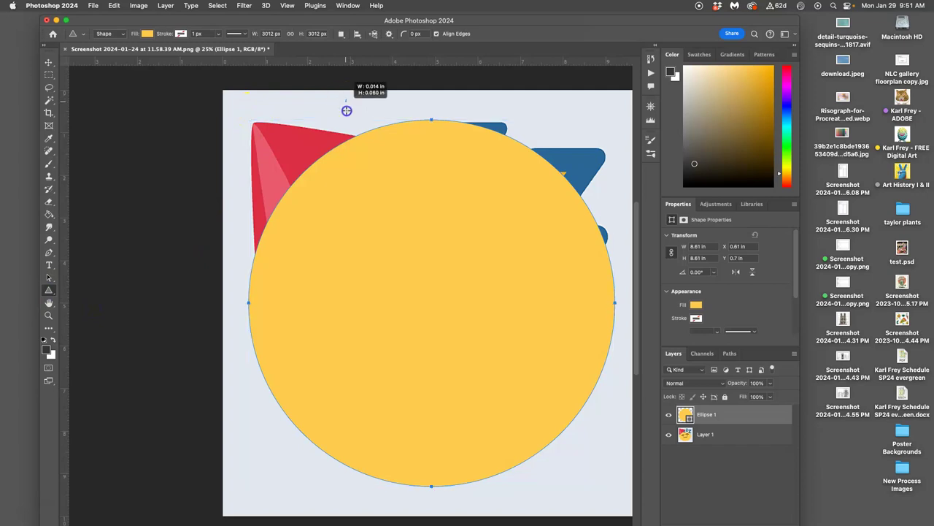
left_click_drag(348, 118, 566, 274)
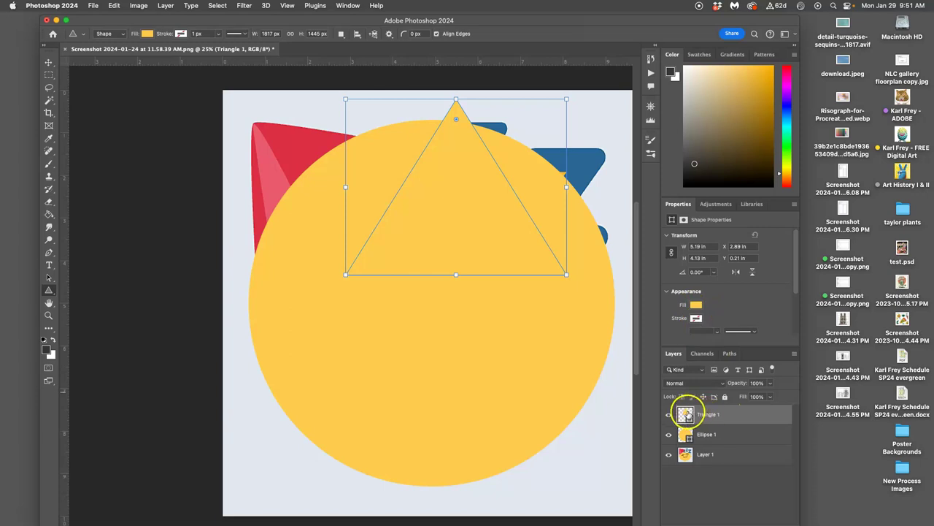
Fill Triangle 1 with the reference hat's red #d8293c
left_click(696, 305)
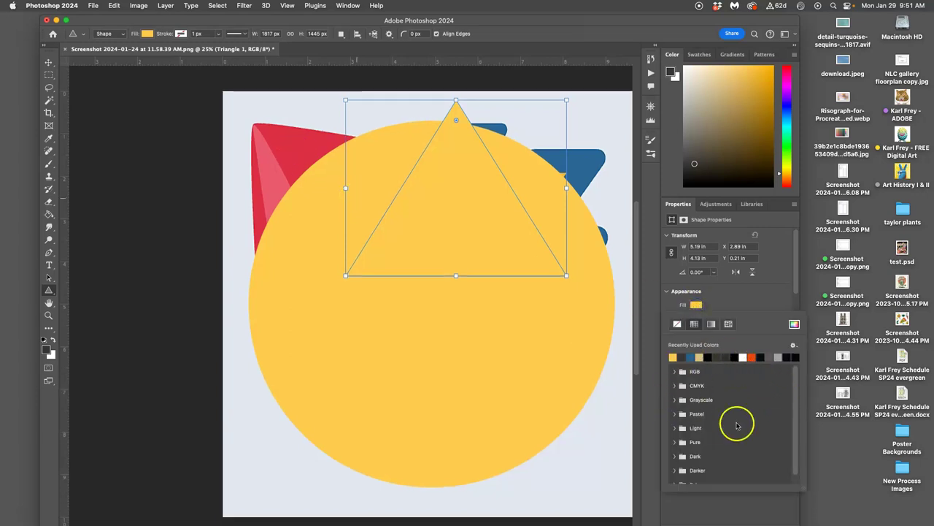
left_click(794, 323)
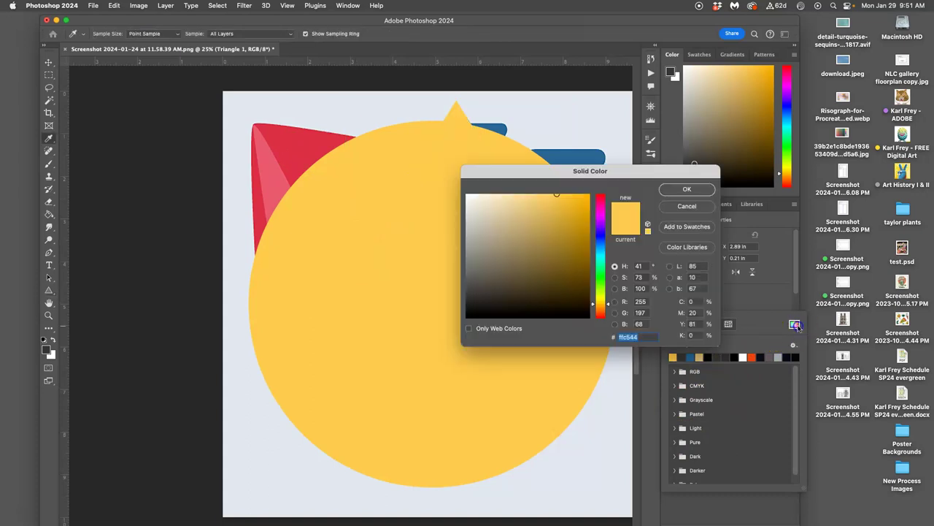
left_click(687, 190)
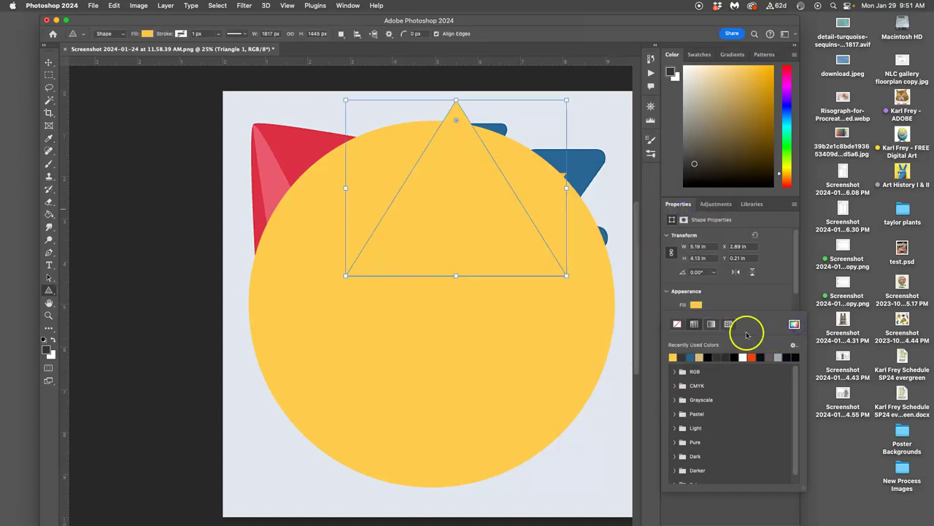
left_click(667, 291)
left_click(666, 291)
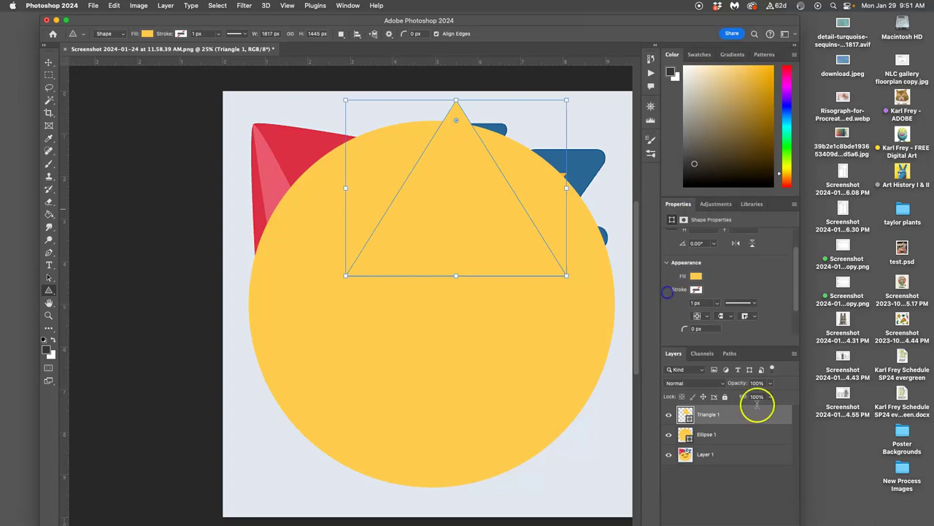
double_click(685, 413)
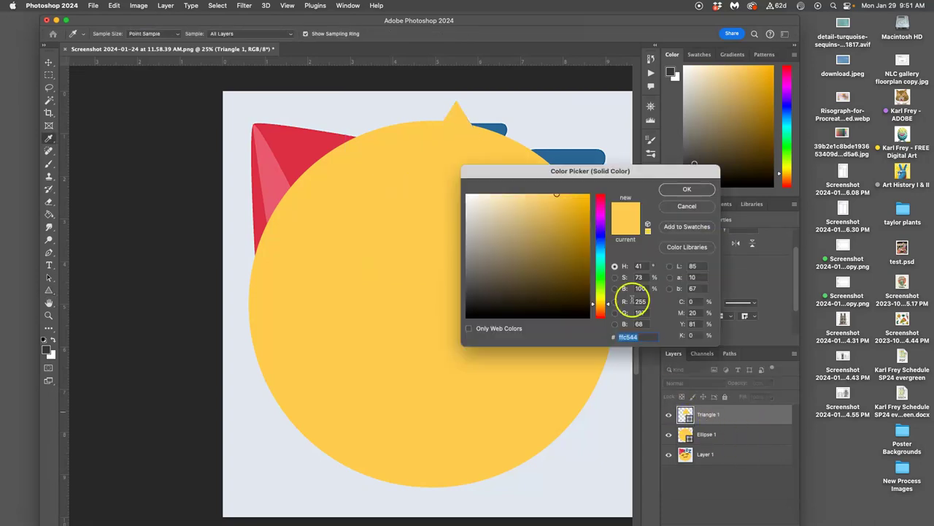
left_click(297, 148)
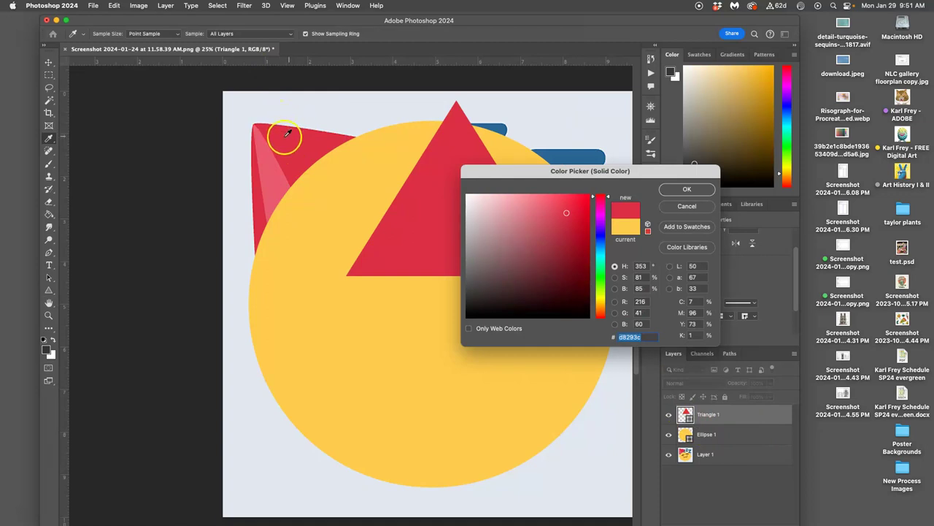
left_click(697, 192)
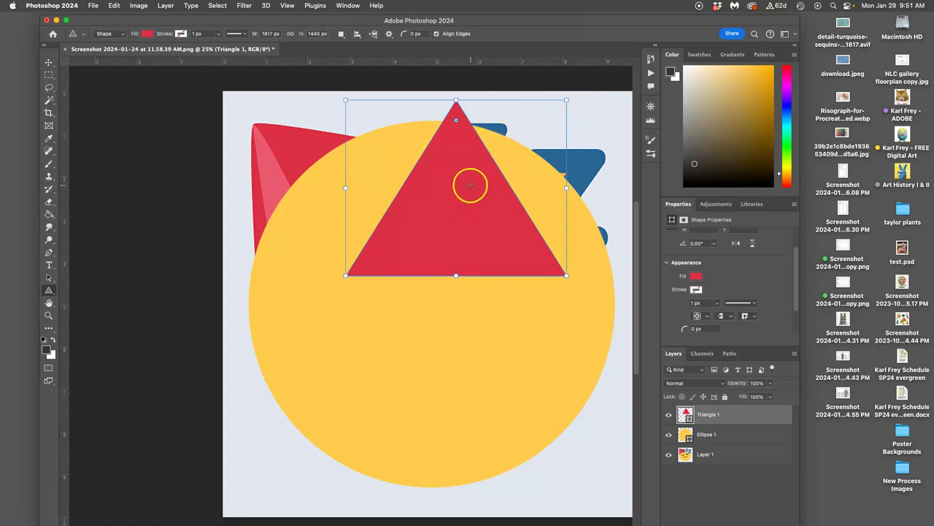
Rotate the triangle about -30° and move it left over the reference hat
mouse_move(574, 95)
left_mouse_down()
mouse_move(533, 76)
mouse_move(464, 76)
mouse_move(494, 92)
left_mouse_up()
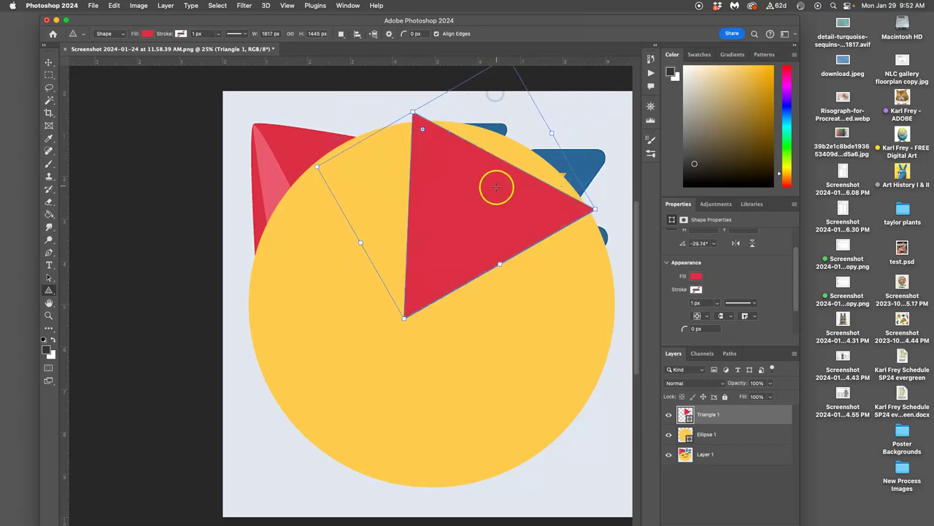
left_click(48, 63)
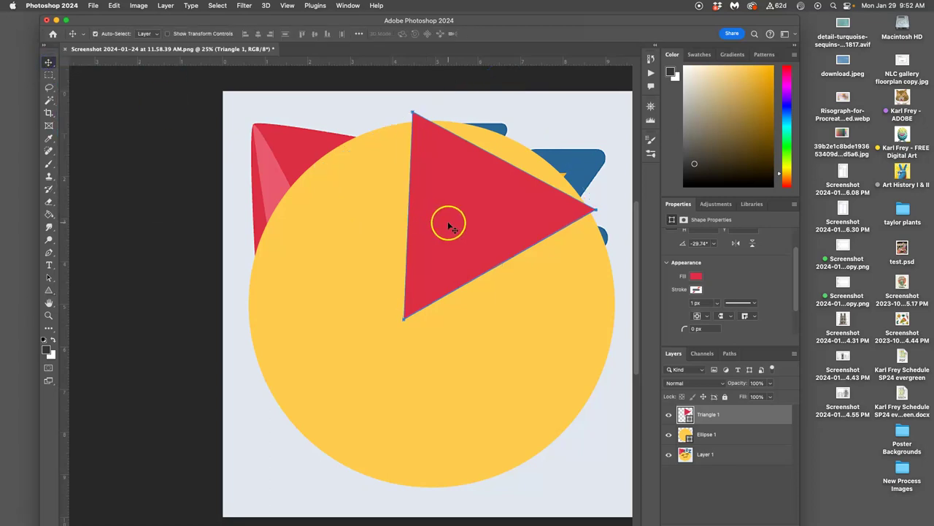
left_click_drag(448, 224, 289, 215)
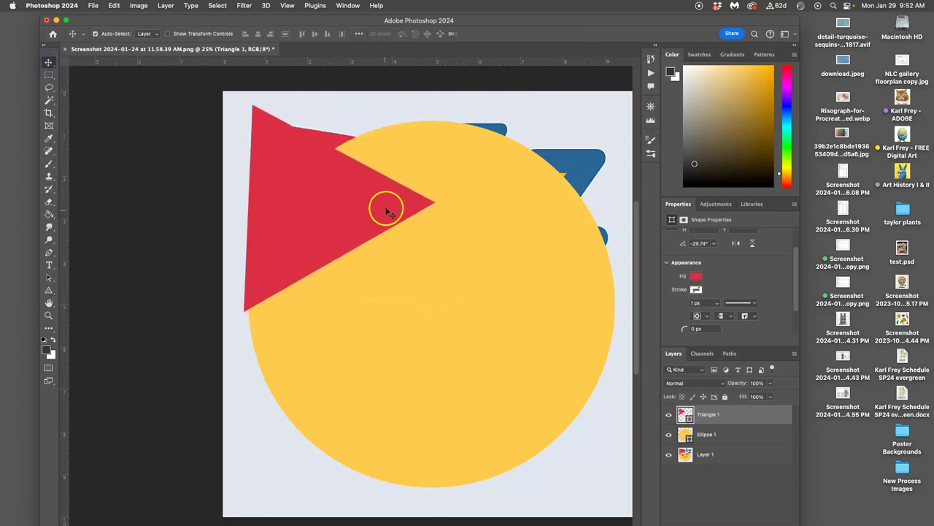
left_click_drag(385, 202, 384, 198)
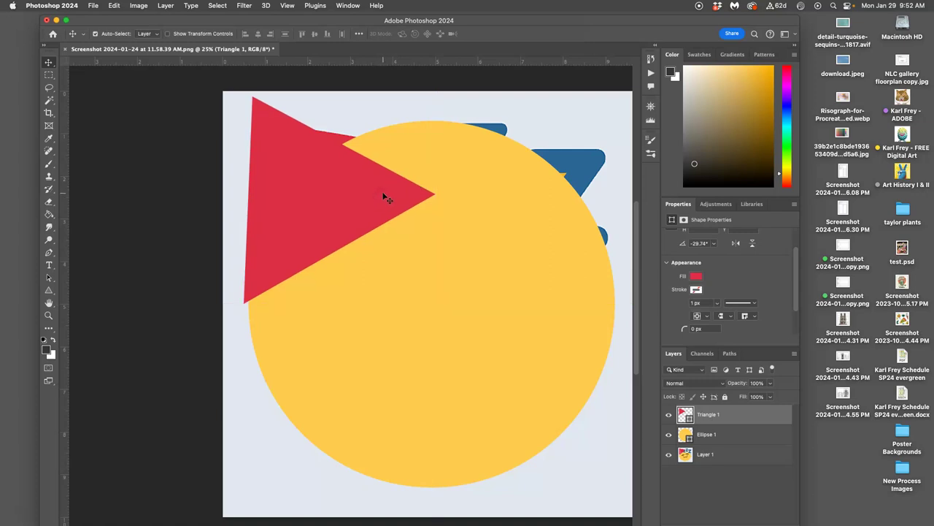
key("super+t")
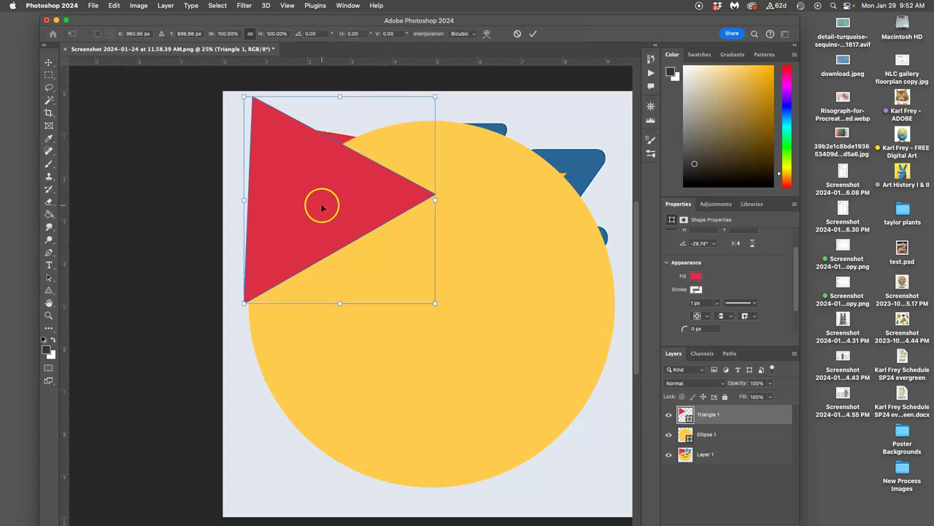
key("Return")
left_click(115, 7)
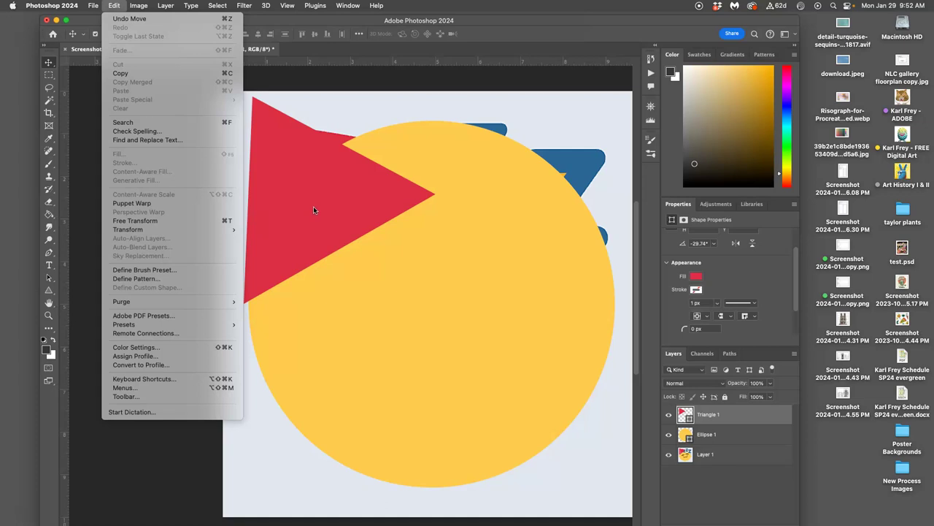
left_click(351, 208)
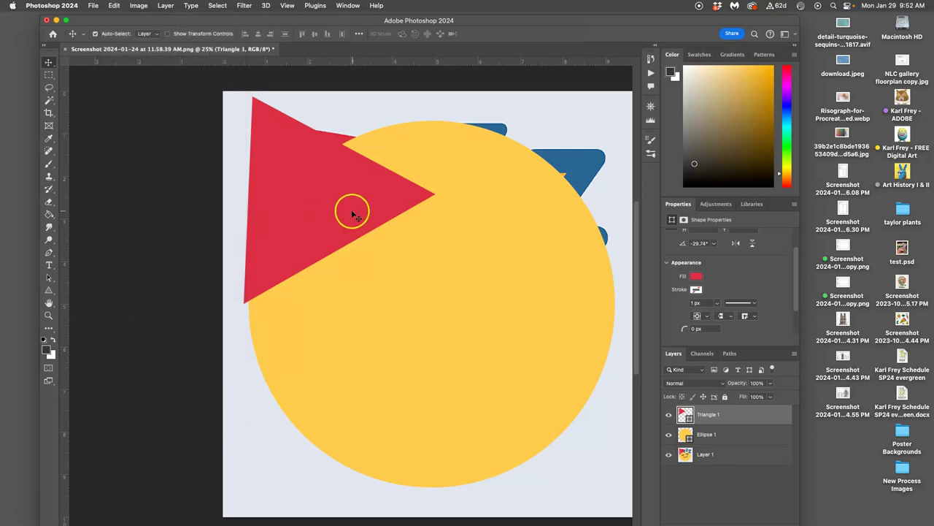
Re-rotate the triangle back to the circle's top, commit it, and add a horizontal guide
key("super+t")
left_click_drag(448, 96, 418, 72)
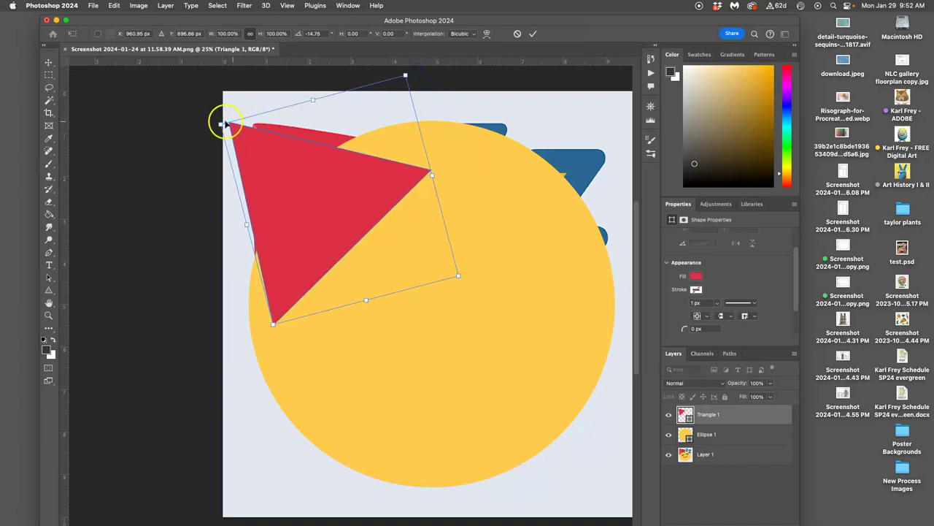
left_click_drag(220, 124, 315, 197)
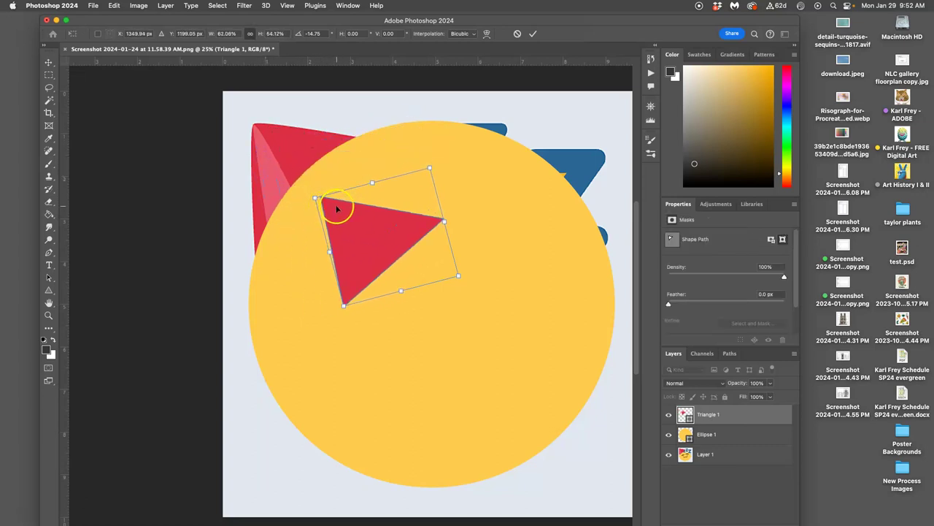
key("super+z")
key("super+z")
key("super+z")
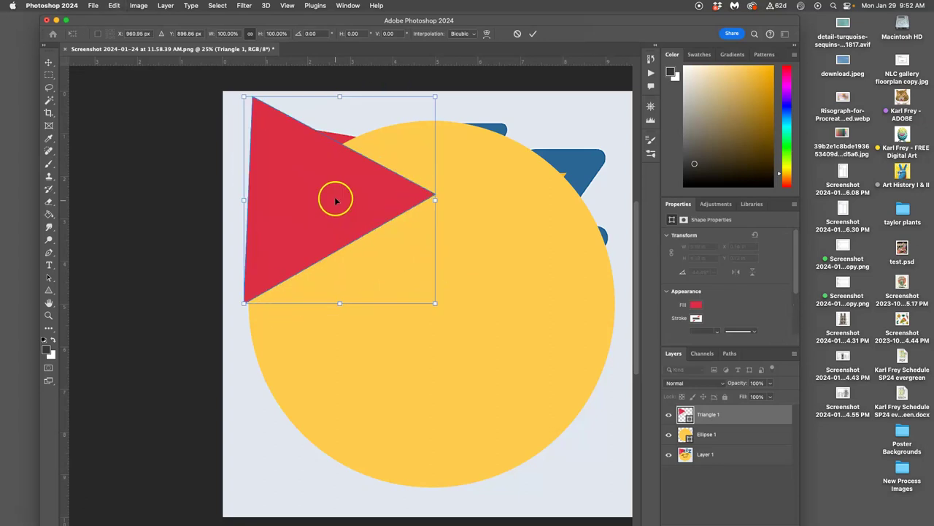
left_click_drag(449, 97, 467, 169)
left_click_drag(355, 194, 446, 227)
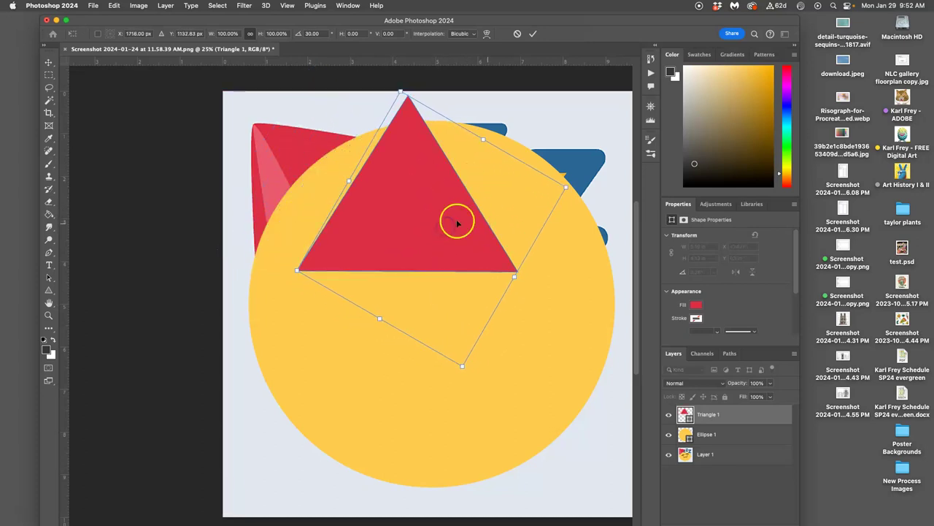
double_click(454, 204)
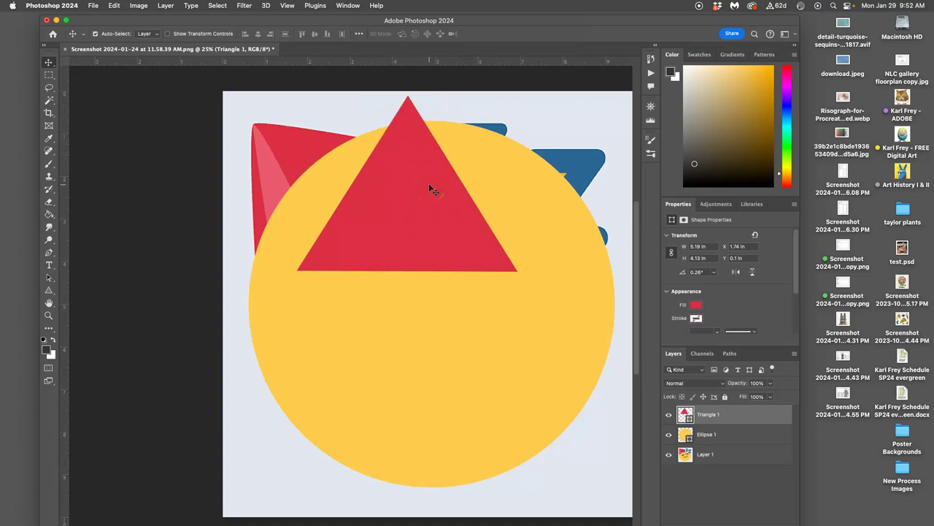
key("super")
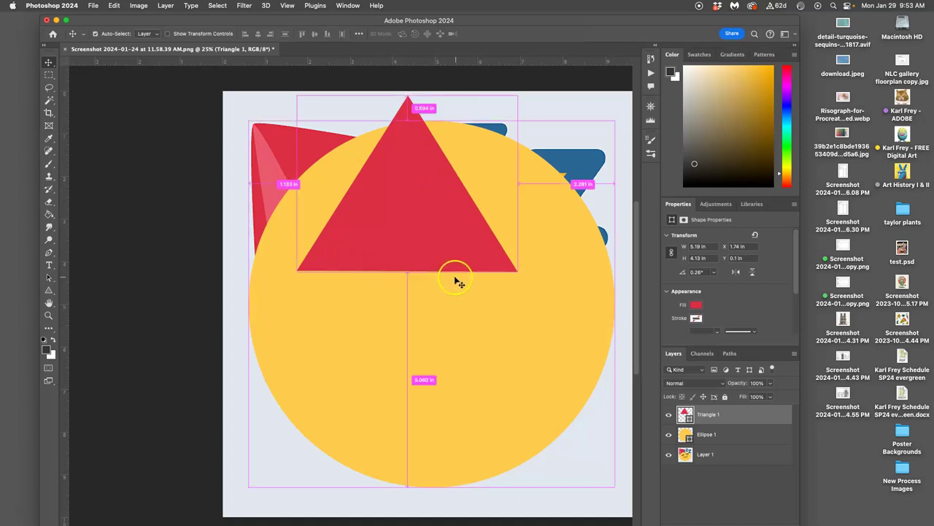
left_click_drag(453, 61, 478, 59)
Squash the triangle to about 77% height, rotate it to -41°, and move it onto the hat
key("super+t")
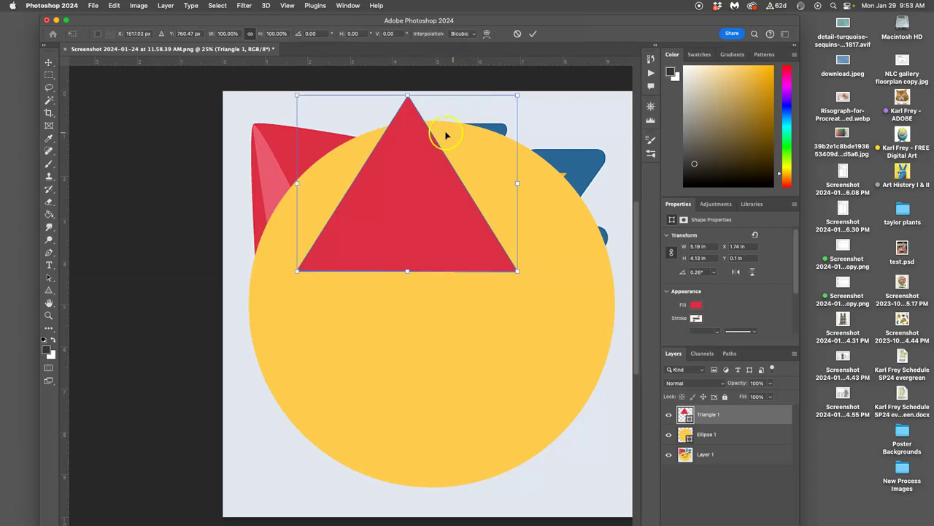
left_click_drag(406, 96, 410, 124)
left_click_drag(526, 116, 454, 66)
left_click_drag(423, 211, 311, 204)
left_click_drag(438, 152, 438, 160)
left_click_drag(355, 173, 358, 173)
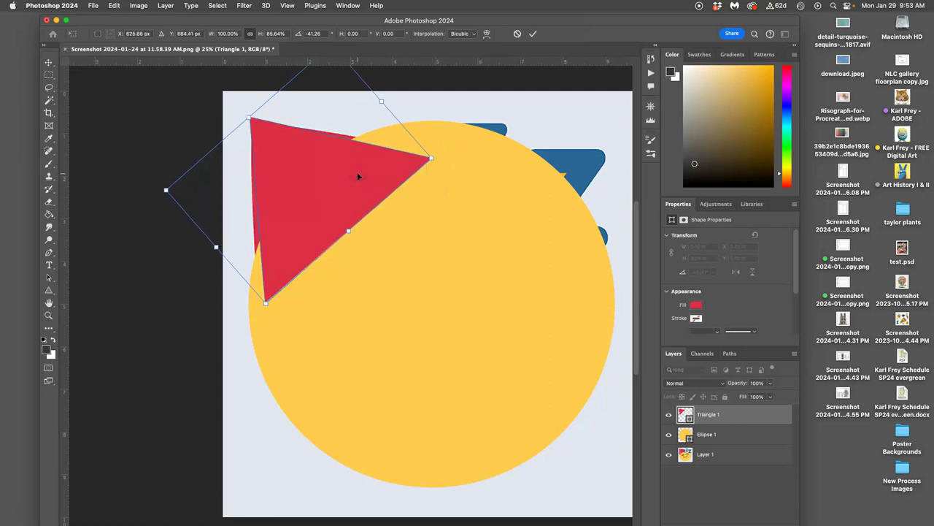
left_click_drag(347, 228, 336, 221)
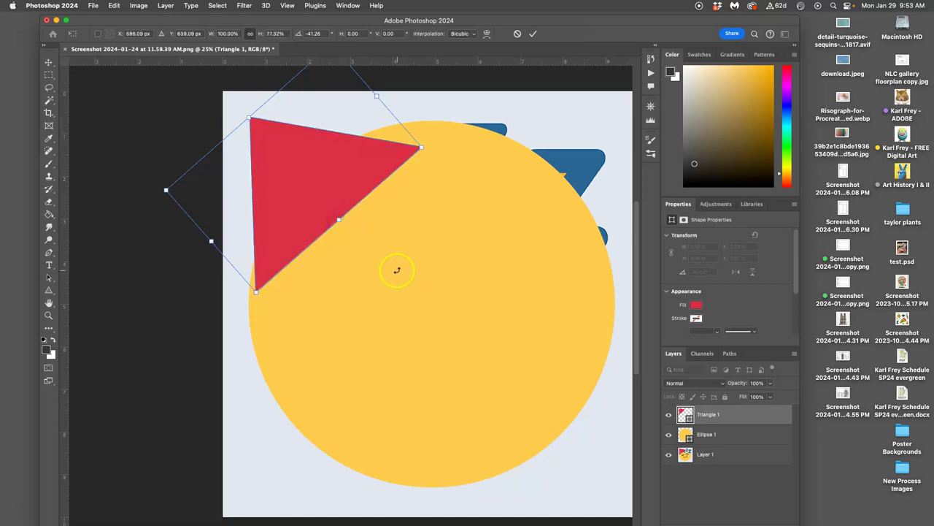
Commit the transform and compare the triangle against the reference hat by toggling layers
key("Return")
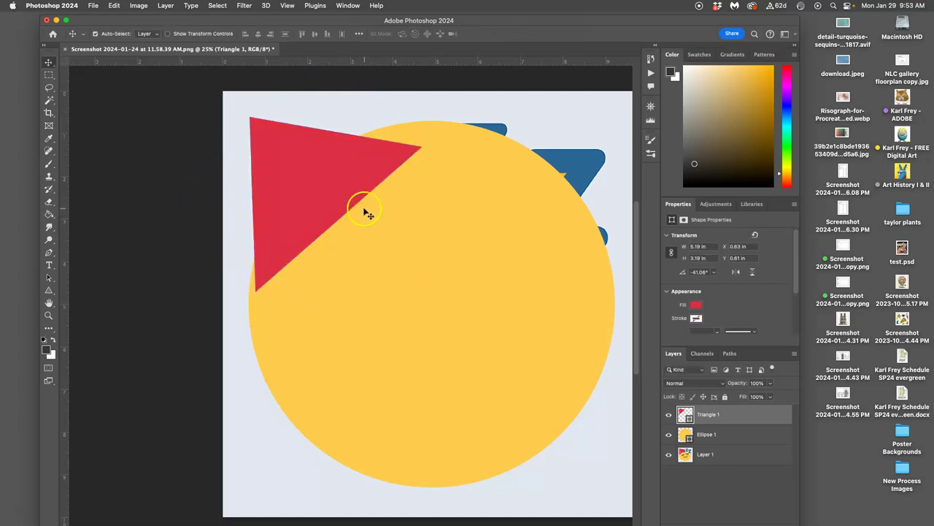
left_click(668, 433)
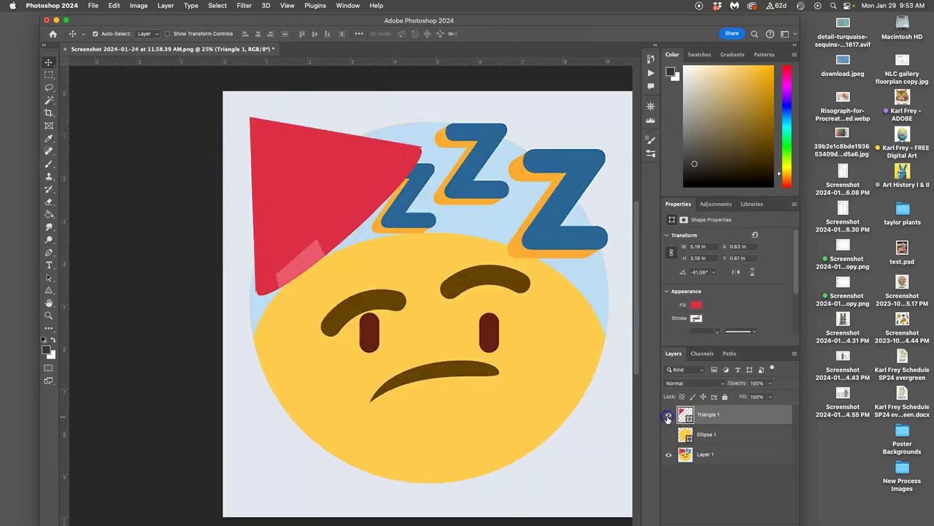
left_click(668, 418)
left_click(668, 416)
left_click(668, 416)
left_click(668, 416)
left_click(667, 417)
left_click(668, 418)
Warp the triangle so its lower edge curves around the face, then apply the warp
key("super+t")
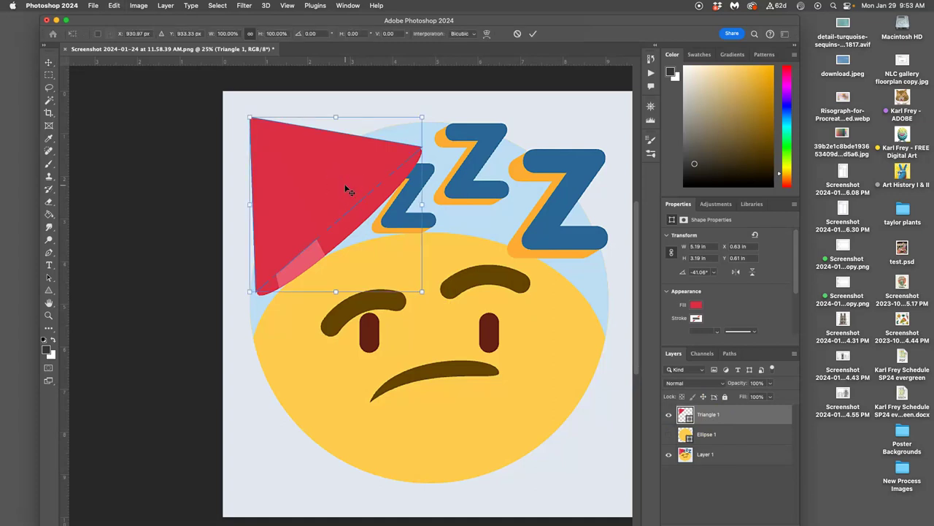
right_click(325, 177)
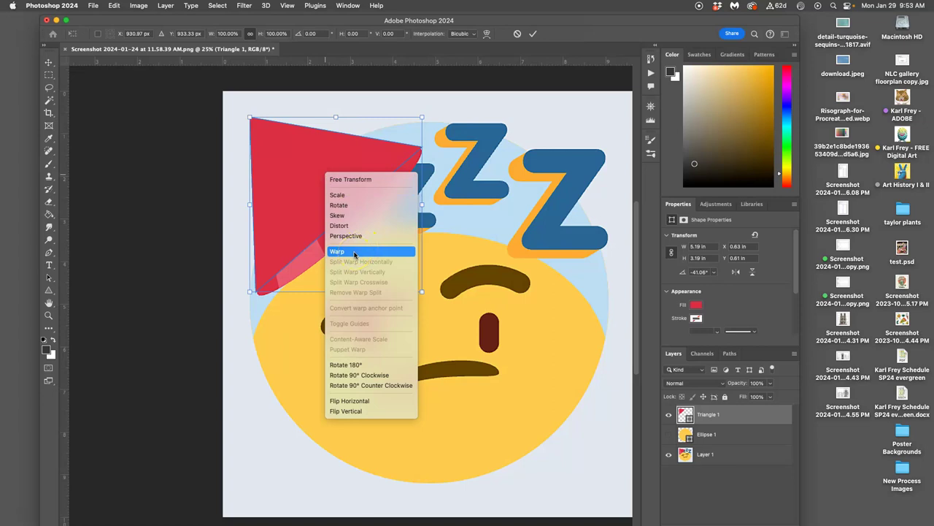
left_click(354, 252)
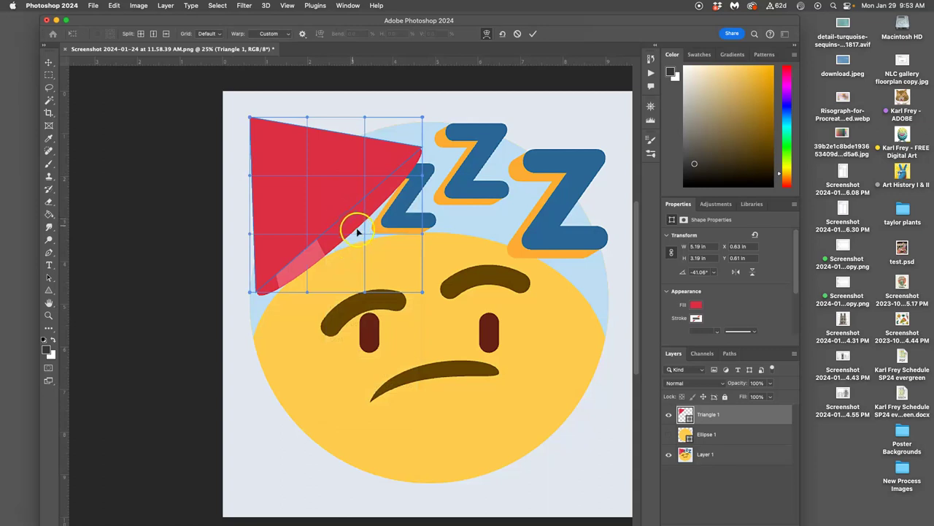
left_click_drag(360, 232, 373, 249)
left_click_drag(300, 262, 271, 290)
left_click_drag(397, 194, 409, 193)
left_click_drag(422, 117, 413, 153)
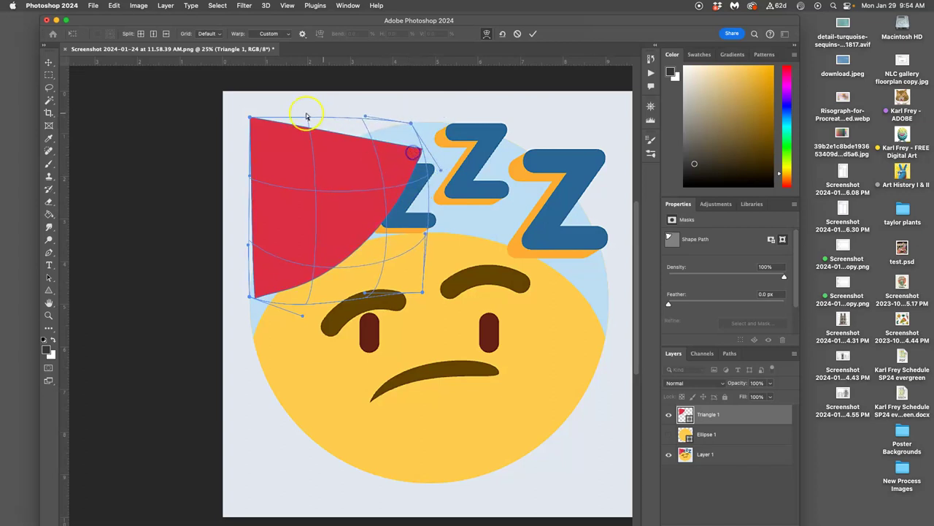
left_click_drag(284, 121, 285, 122)
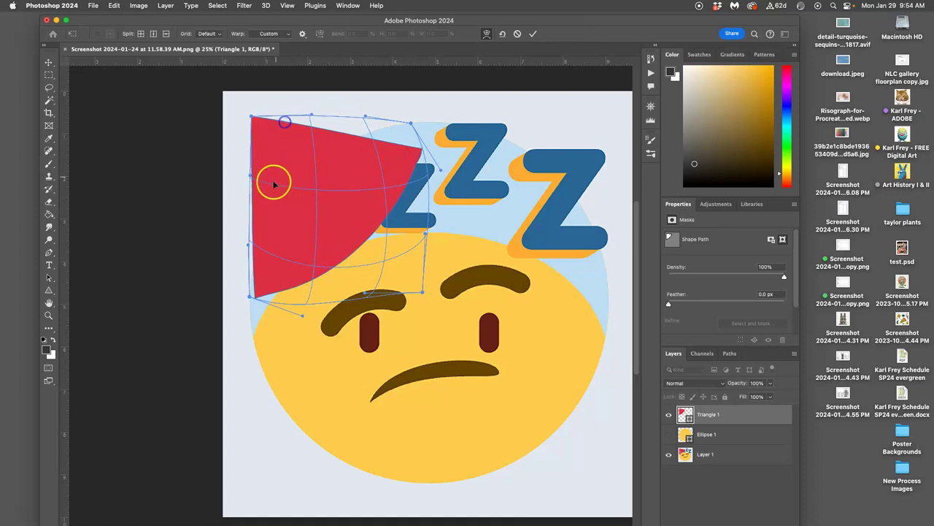
left_click_drag(265, 195, 278, 185)
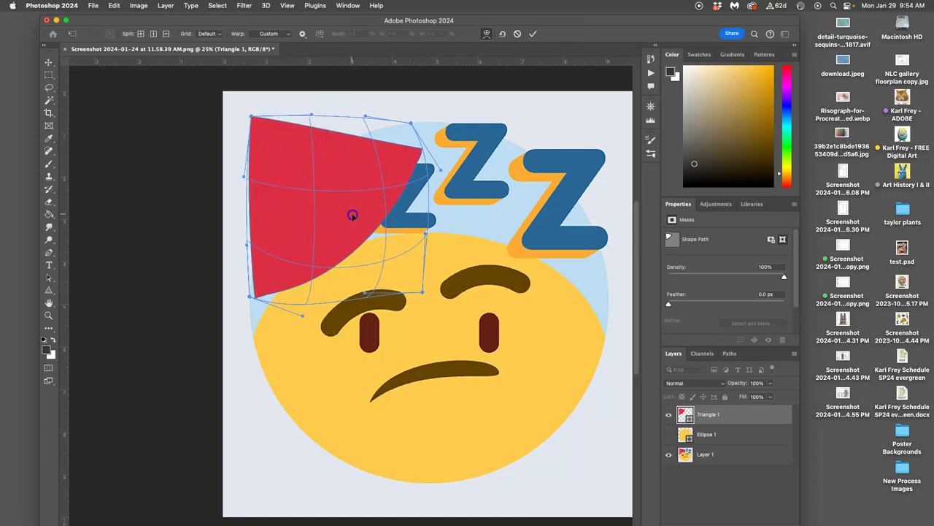
left_click_drag(349, 157, 349, 156)
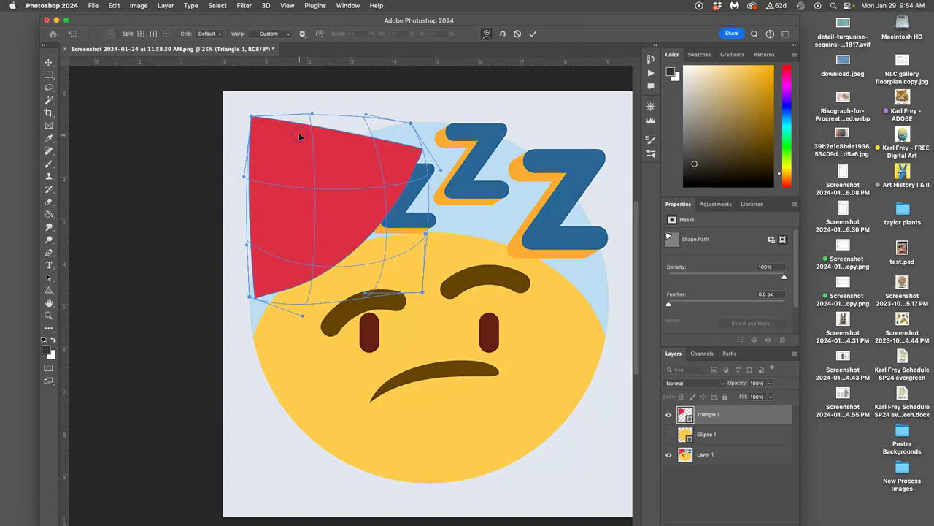
key("Return")
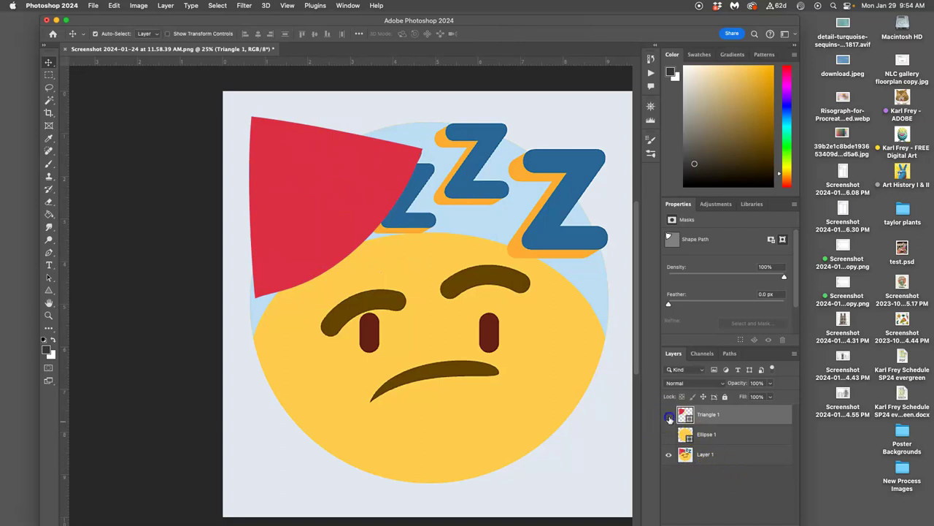
Compare the red triangle with the original hat, leaving circle and triangle layers hidden
left_click(669, 416)
left_click(669, 417)
left_click(669, 417)
left_click(669, 417)
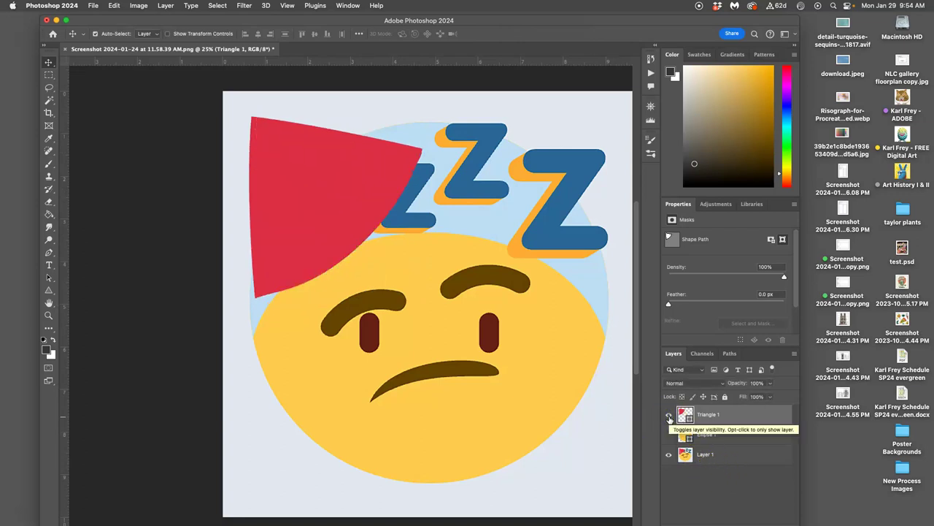
left_click(669, 417)
left_click(669, 417)
left_click(670, 436)
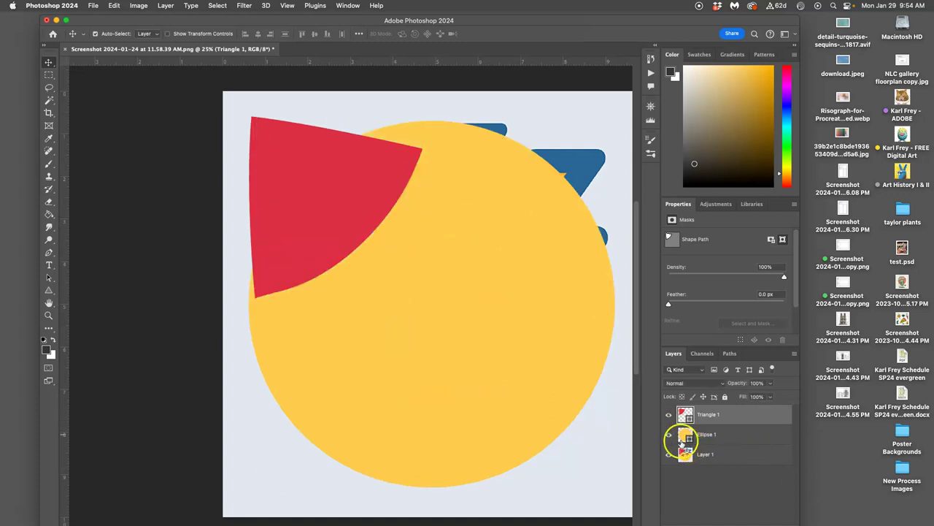
left_click(666, 436)
left_click(669, 414)
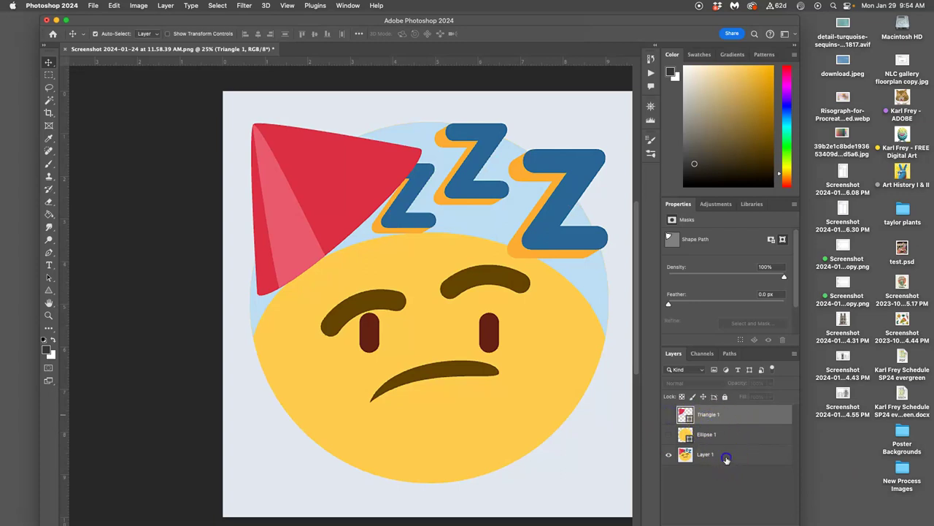
Duplicate the reference Layer 1 with Cmd+J to create Layer 1 copy
left_click(727, 455)
left_click(669, 454)
left_click(668, 454)
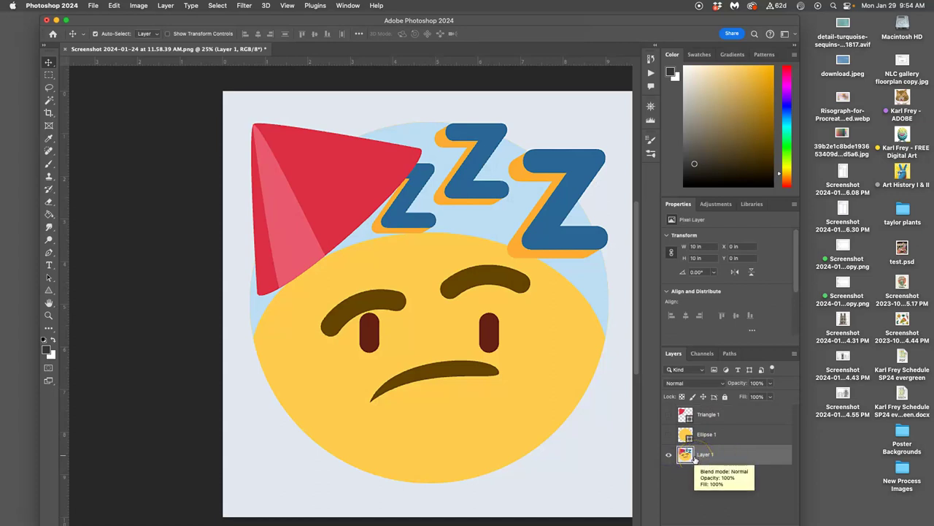
key("super+j")
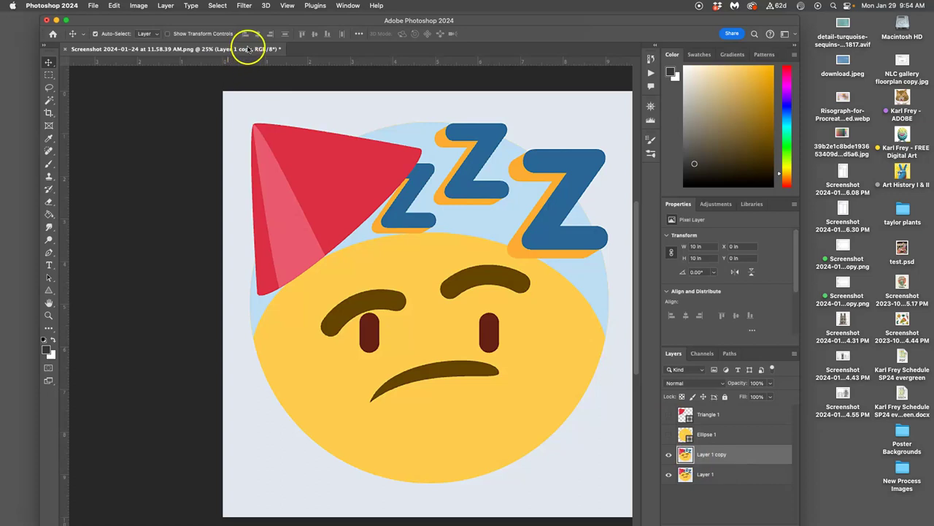
left_click(167, 6)
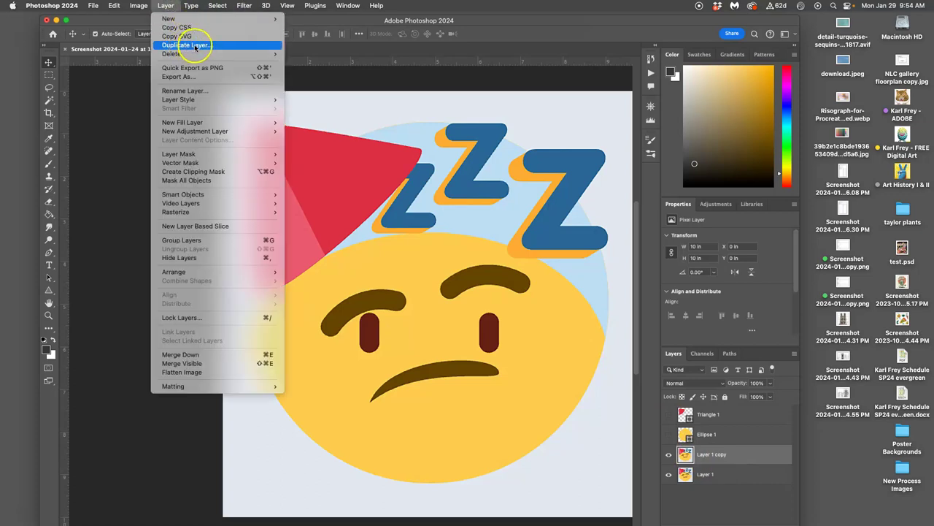
left_click(715, 456)
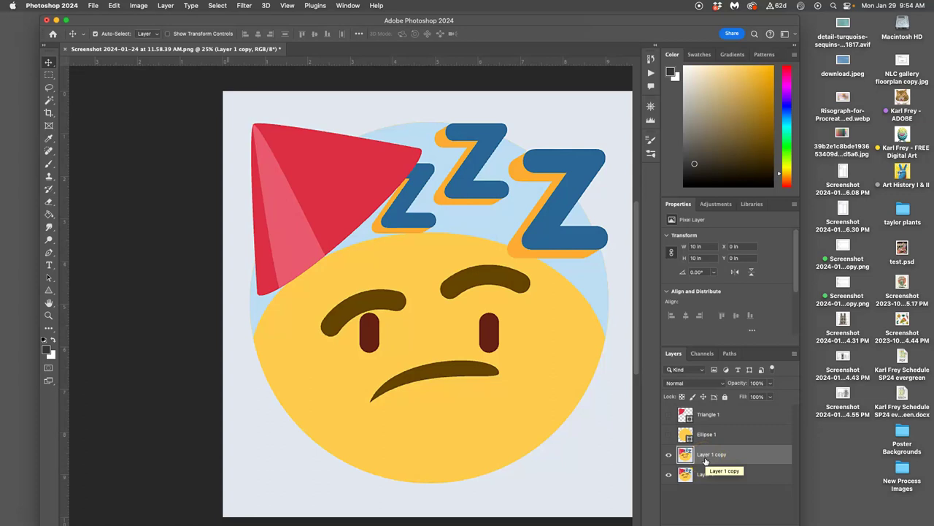
Move Layer 1 copy to the top of the stack and show the triangle and circle layers
left_click_drag(684, 459, 707, 408)
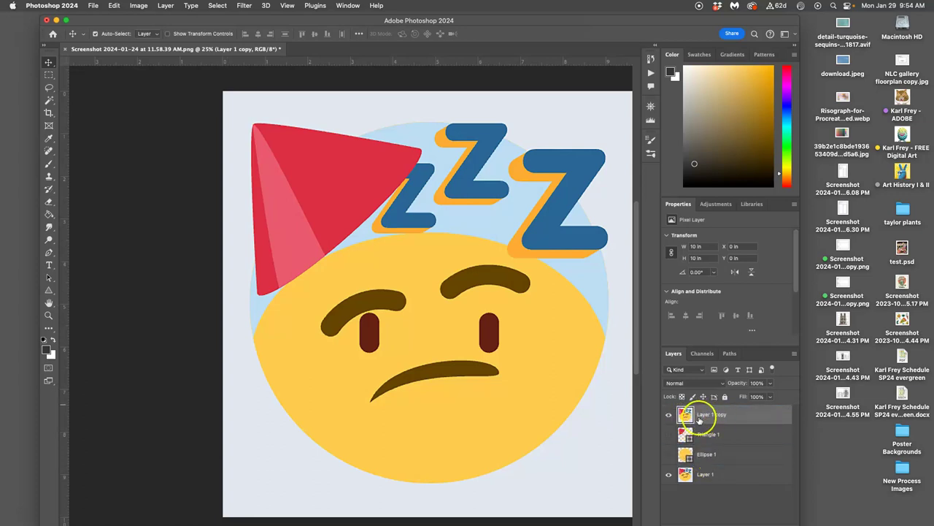
left_click(669, 433)
left_click(669, 454)
left_click(669, 430)
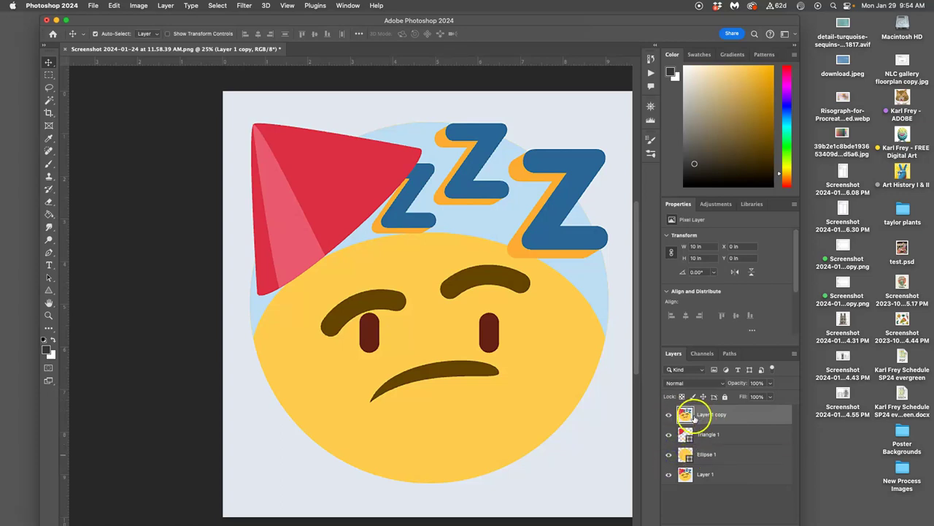
Set Layer 1 copy to 30% opacity and lock it
left_click(766, 383)
left_click(770, 383)
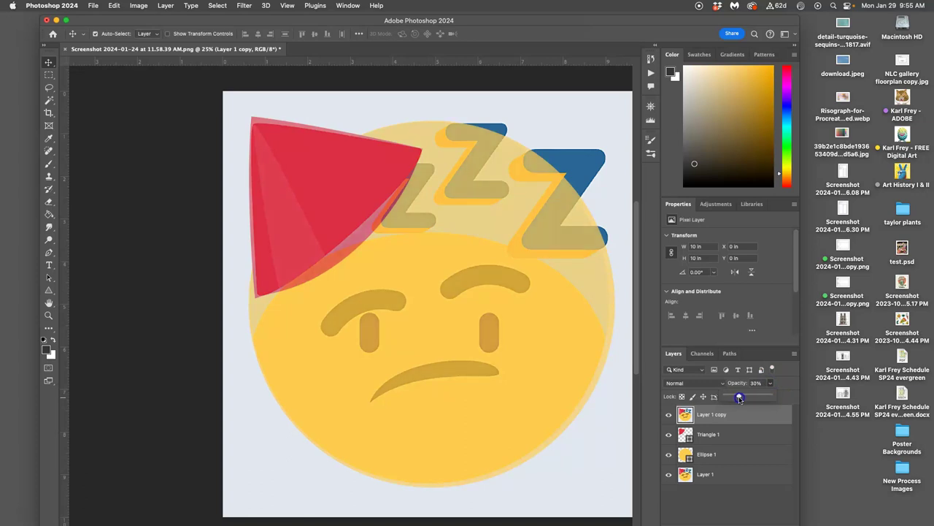
left_click(663, 400)
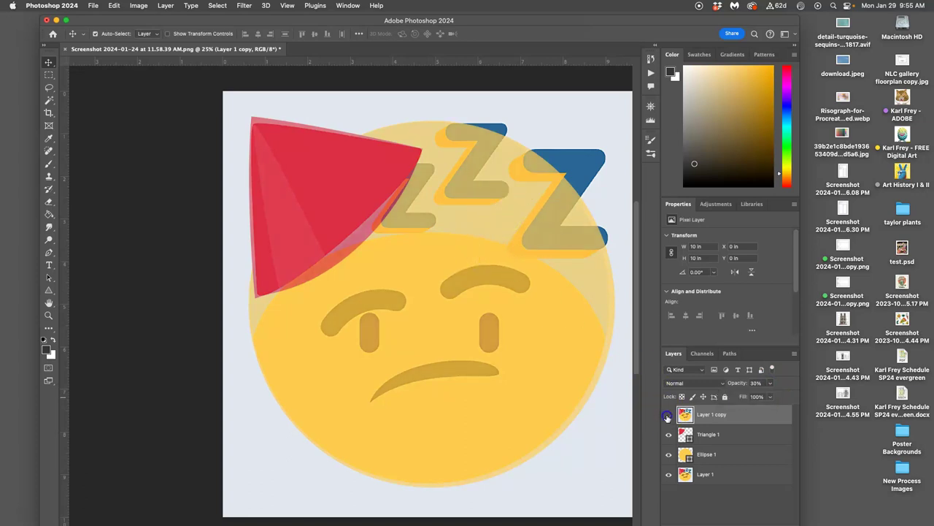
left_click(667, 415)
left_click(666, 414)
left_click(725, 398)
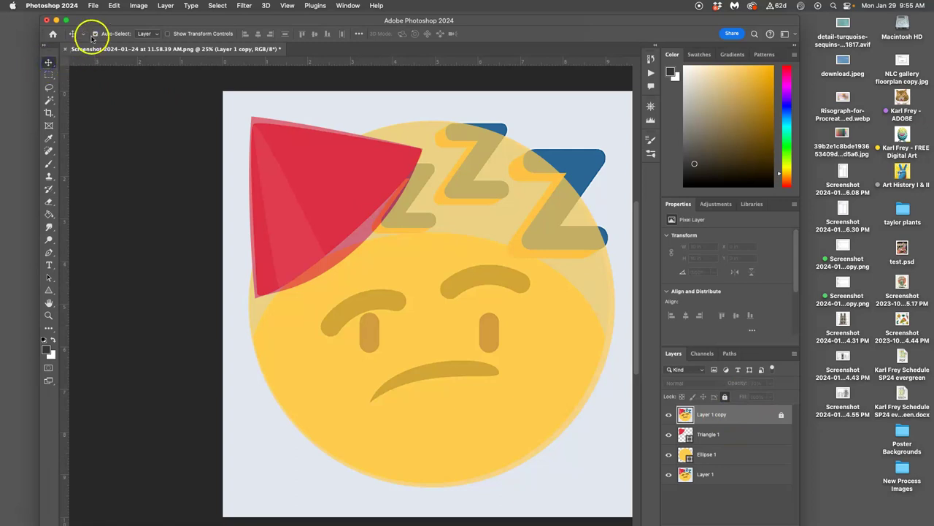
Select the red triangle on the canvas and begin a free transform on it
left_click(348, 192)
left_click(504, 277)
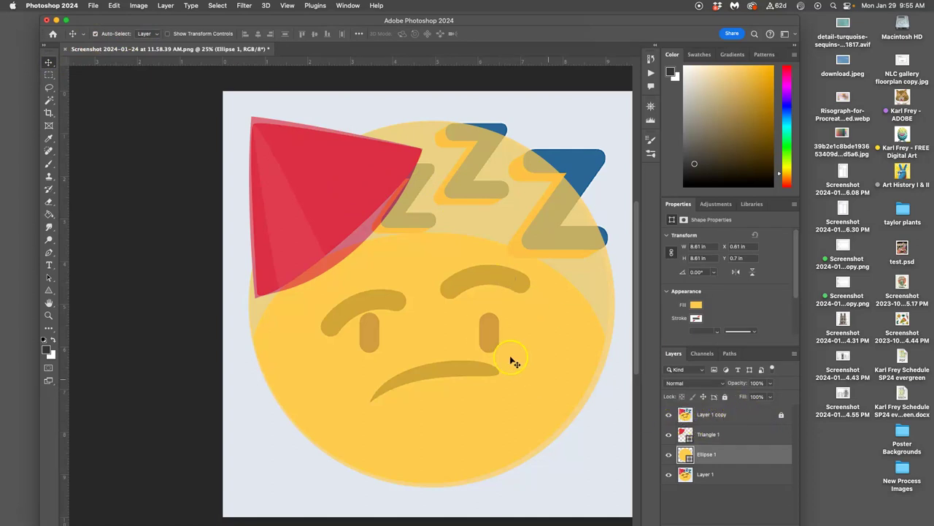
left_click(353, 205)
mouse_move(343, 201)
left_mouse_down()
mouse_move(331, 188)
mouse_move(343, 203)
left_mouse_up()
key("super+t")
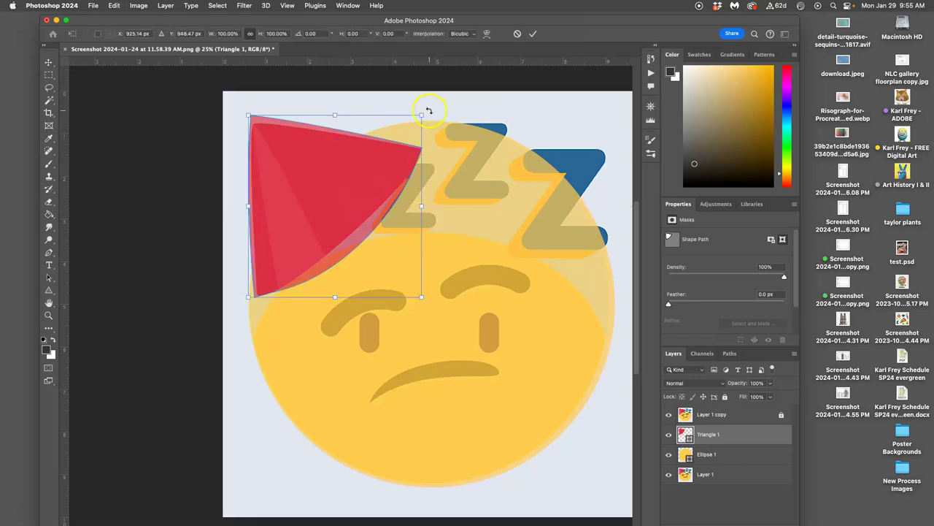
left_click_drag(429, 110, 423, 104)
left_click_drag(359, 148, 360, 151)
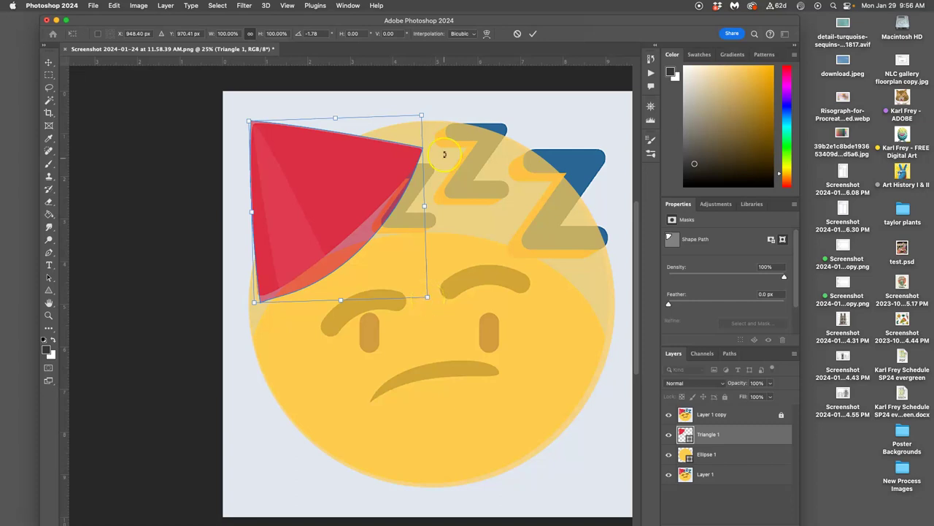
Rotate the triangle about 36°, shift it right, and enlarge it to roughly 172% × 148%
left_click_drag(438, 109, 450, 197)
left_click_drag(377, 211, 445, 218)
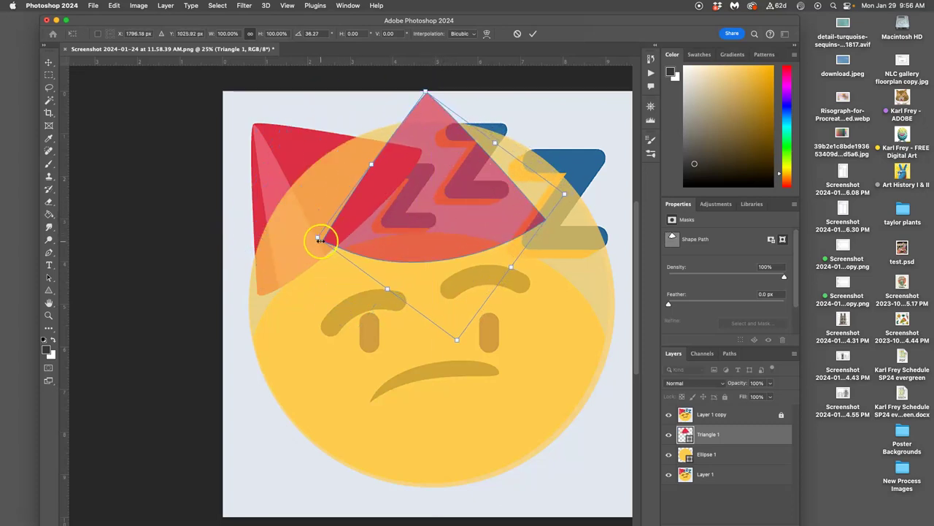
left_click_drag(319, 238, 249, 238)
left_click_drag(565, 194, 633, 199)
key("super+minus")
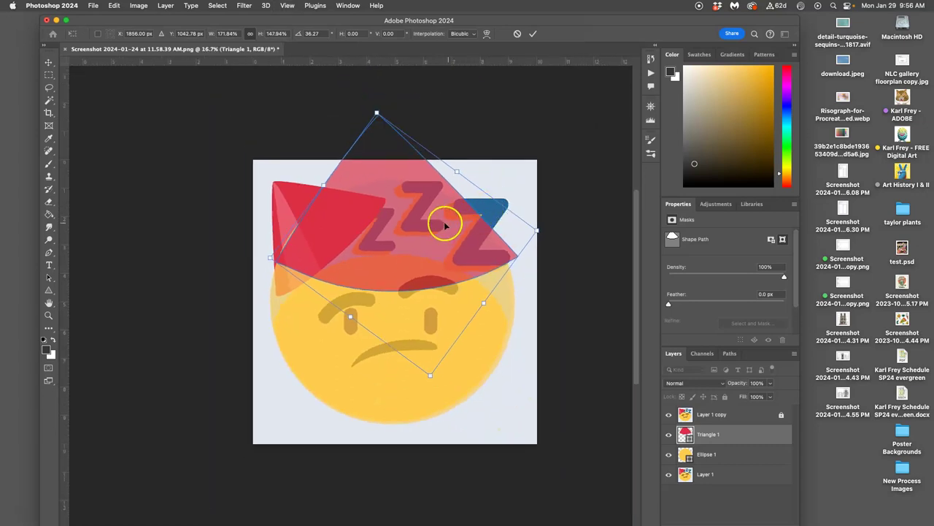